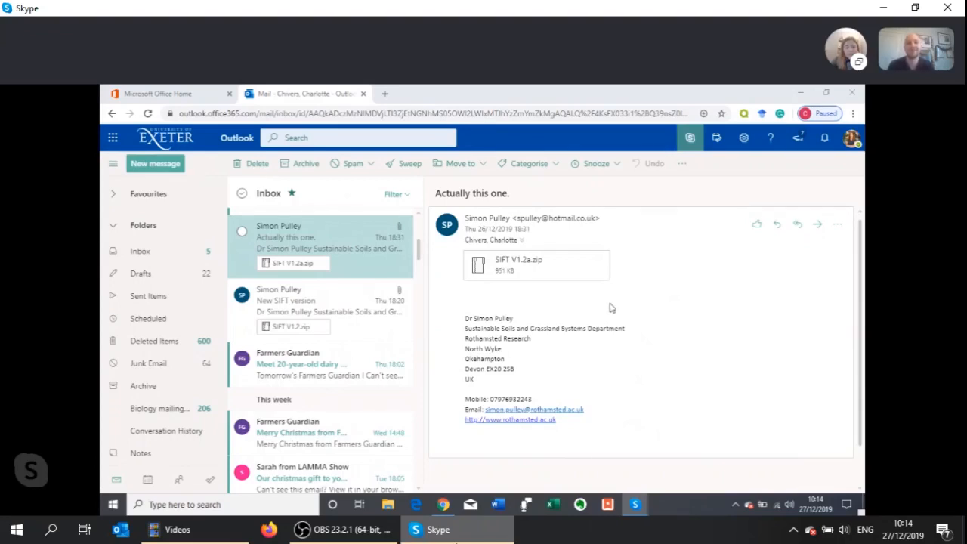
pyautogui.moveTo(579, 274)
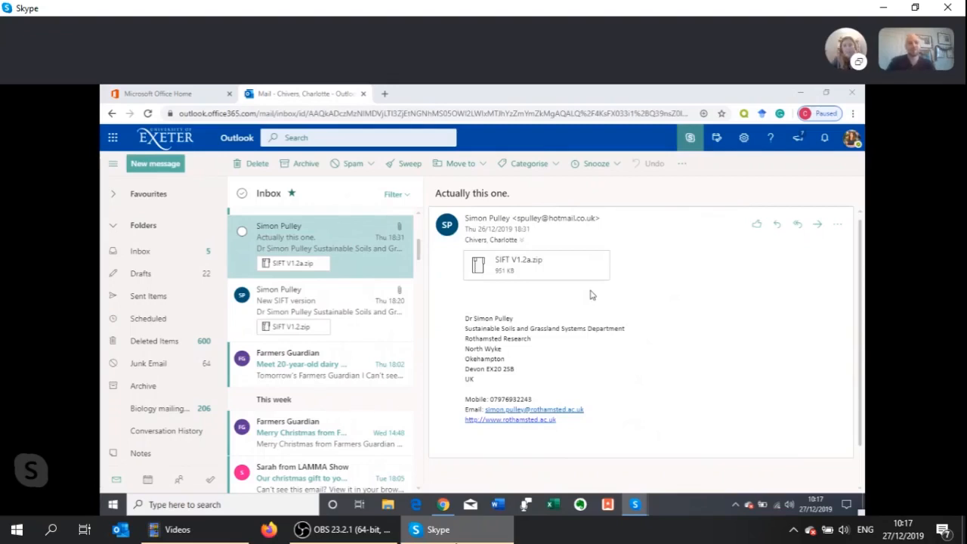
pyautogui.moveTo(579, 281)
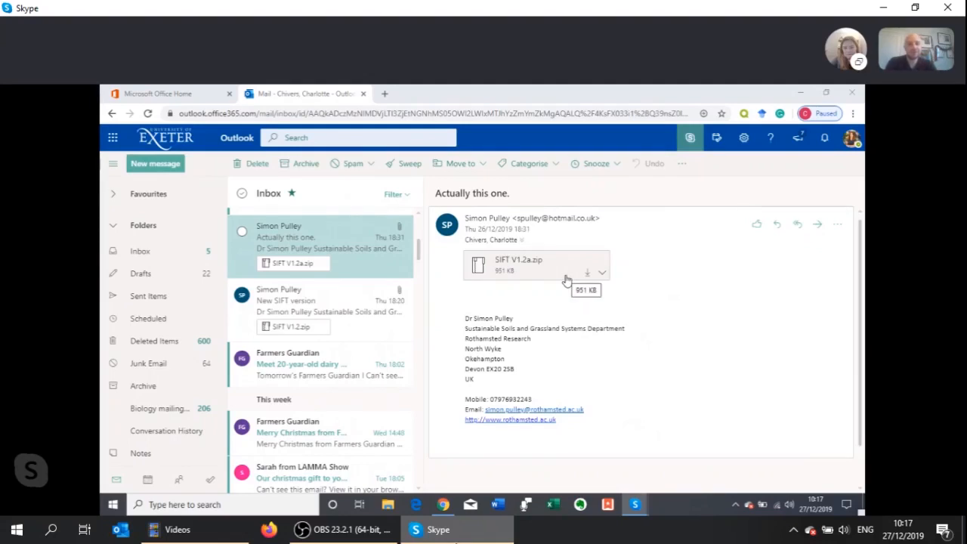
# Find the R Project site through a web search for R software in a new tab and open the University of Bristol CRAN mirror
pyautogui.hotkey('ctrl', 't')
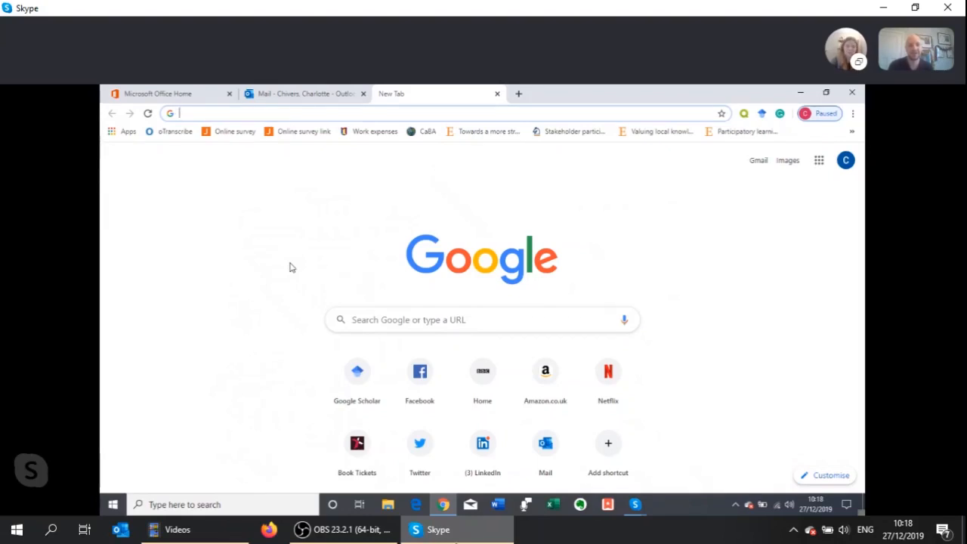
pyautogui.write('R soft')
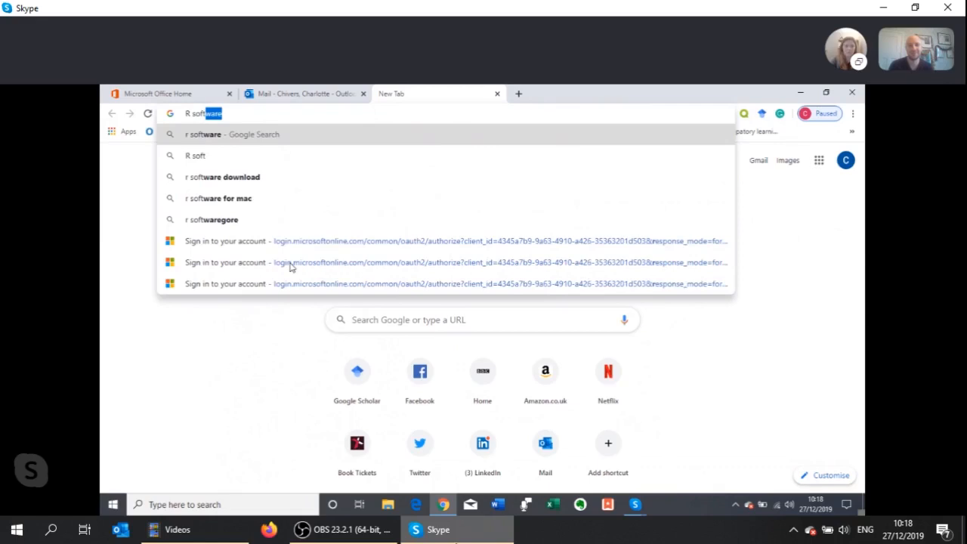
pyautogui.press('Return')
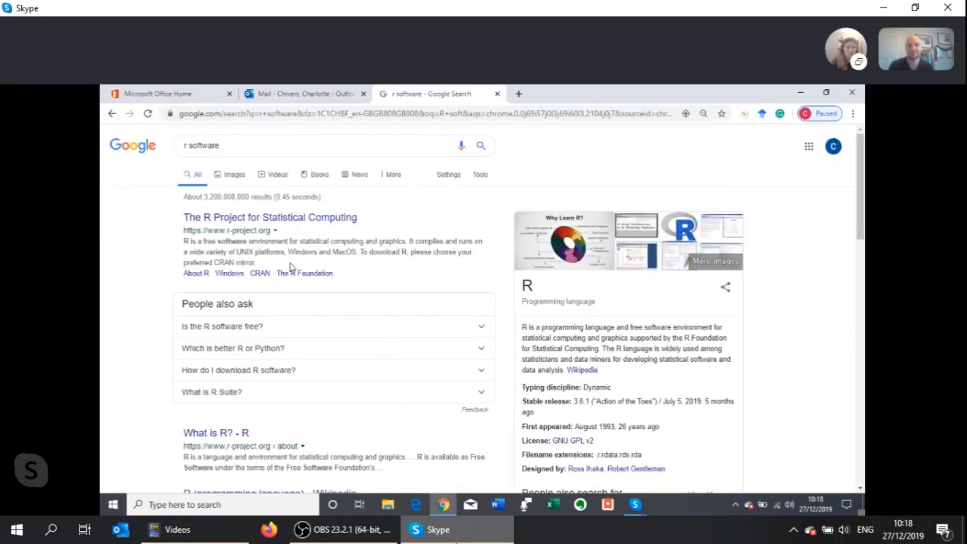
pyautogui.click(231, 219)
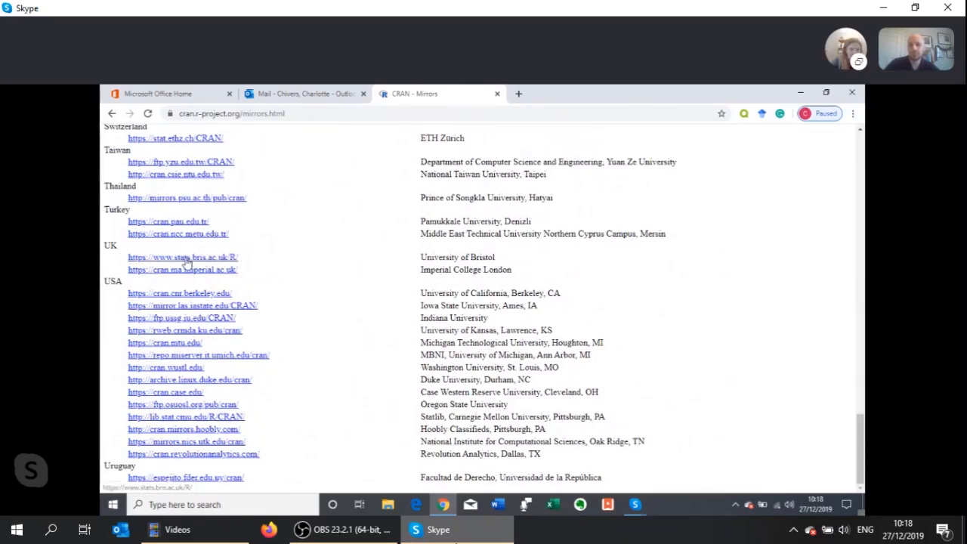
pyautogui.click(184, 258)
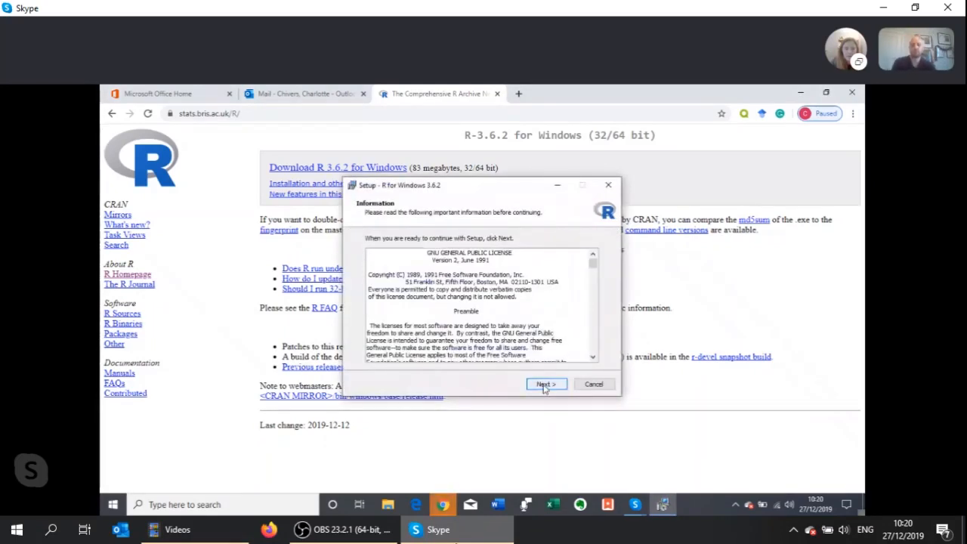
# Install R for Windows 3.6.2 with the default folder, components and shortcut settings, and finish the setup wizard
pyautogui.click(545, 385)
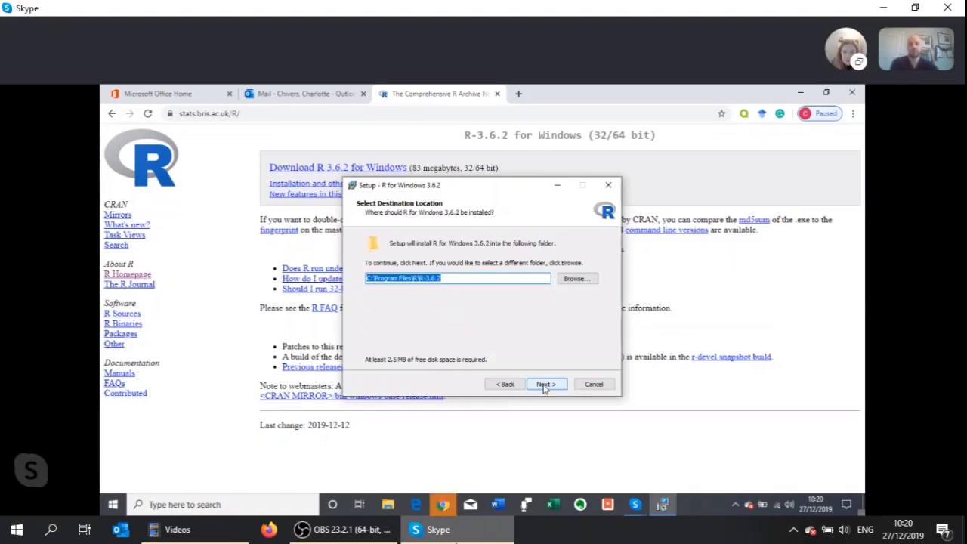
pyautogui.click(546, 384)
pyautogui.click(545, 384)
pyautogui.click(547, 384)
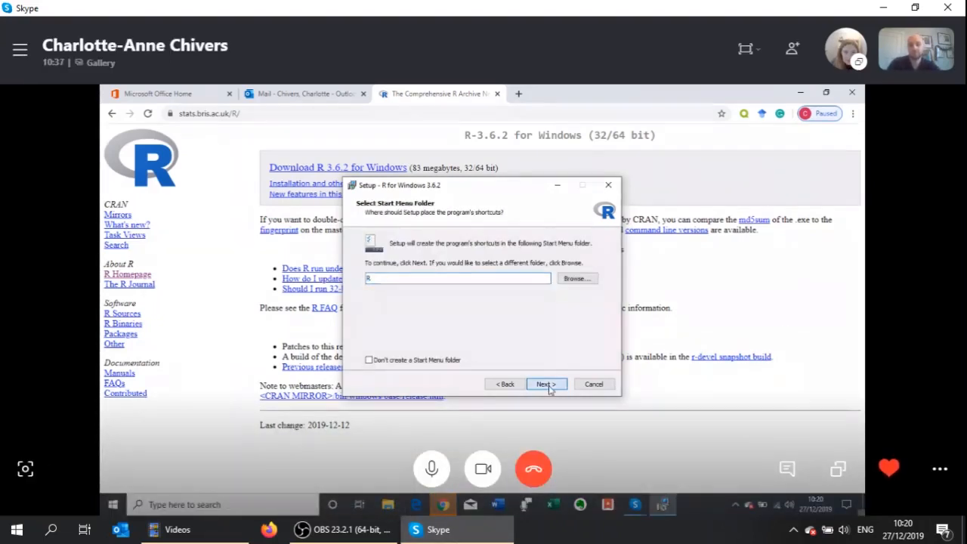
pyautogui.click(547, 384)
pyautogui.click(547, 385)
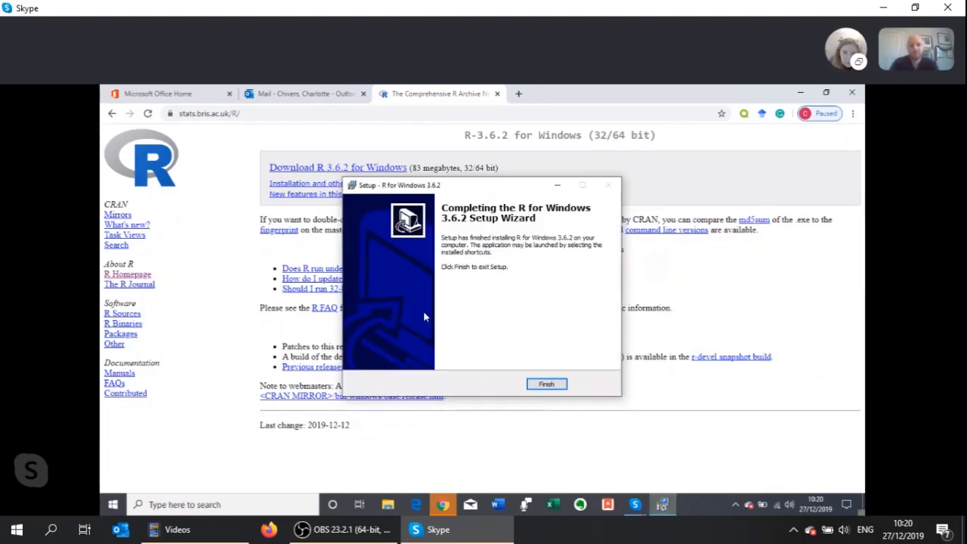
pyautogui.click(546, 384)
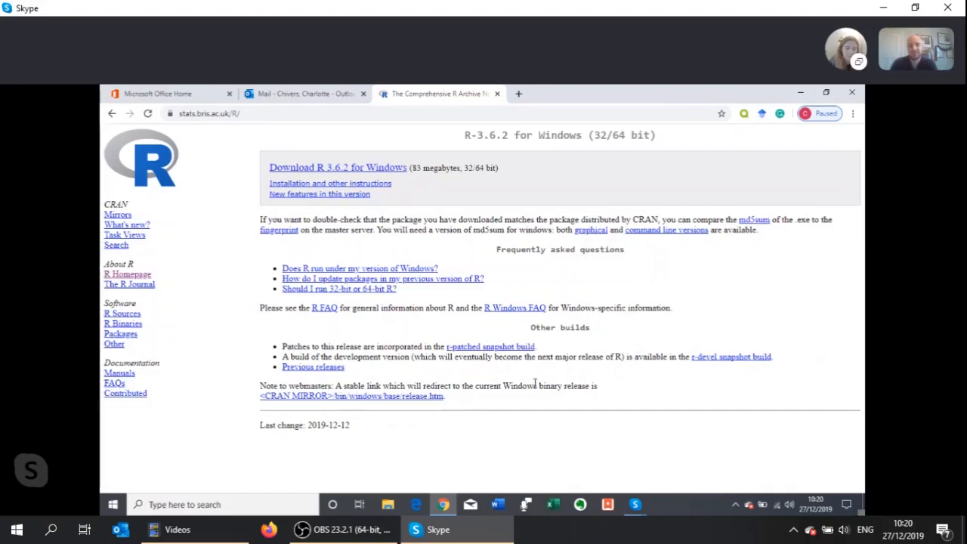
# Look up the newly installed R folder among the computer's installed programs and expand it to view its entries
pyautogui.click(113, 505)
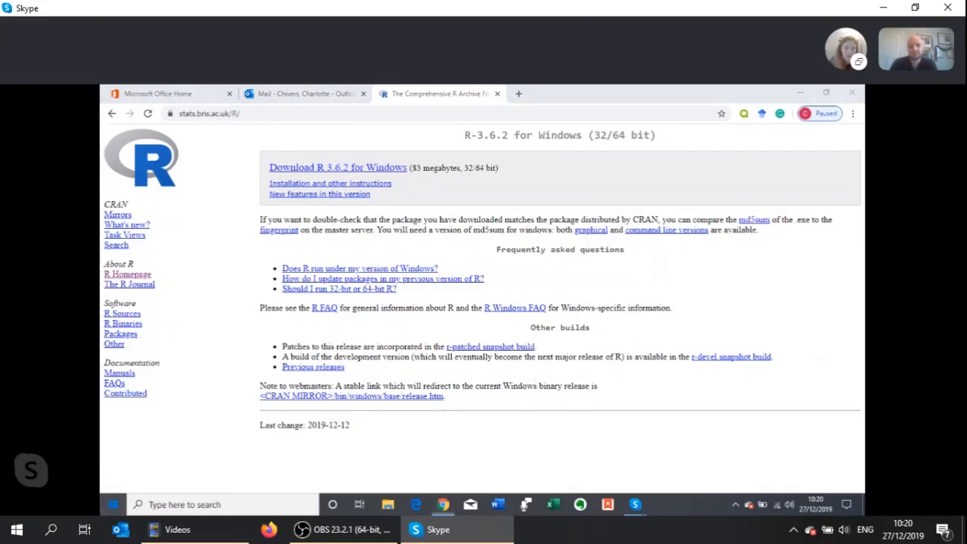
pyautogui.scroll(-10, 186, 363)
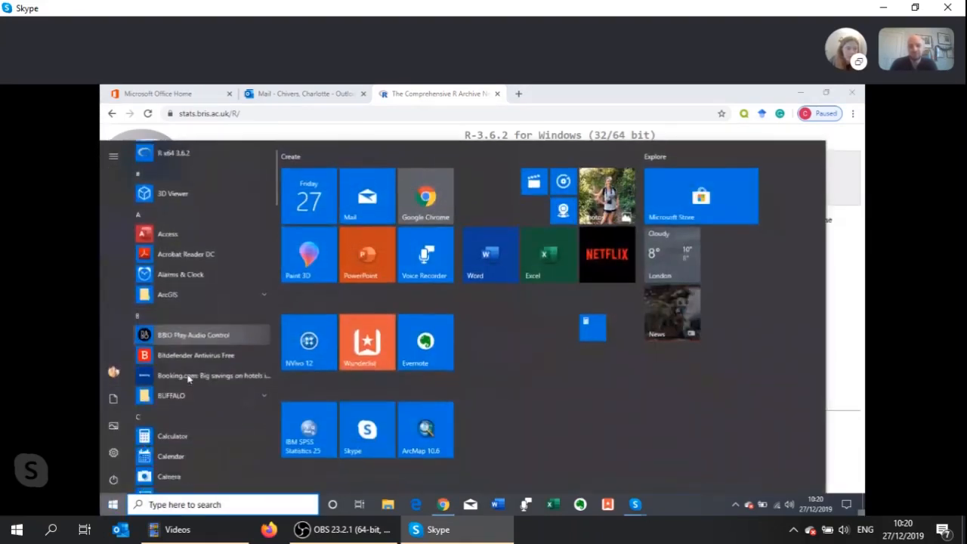
pyautogui.click(180, 439)
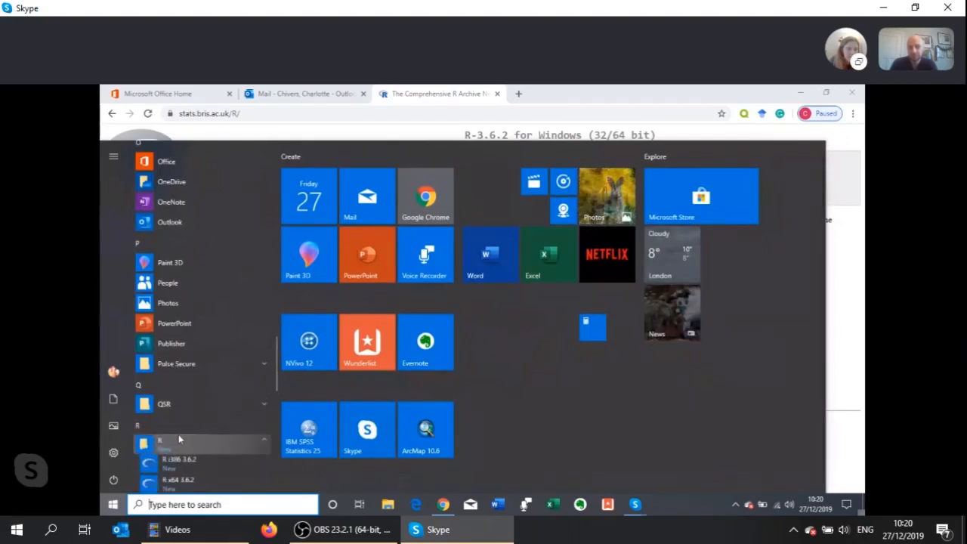
pyautogui.scroll(-2, 181, 438)
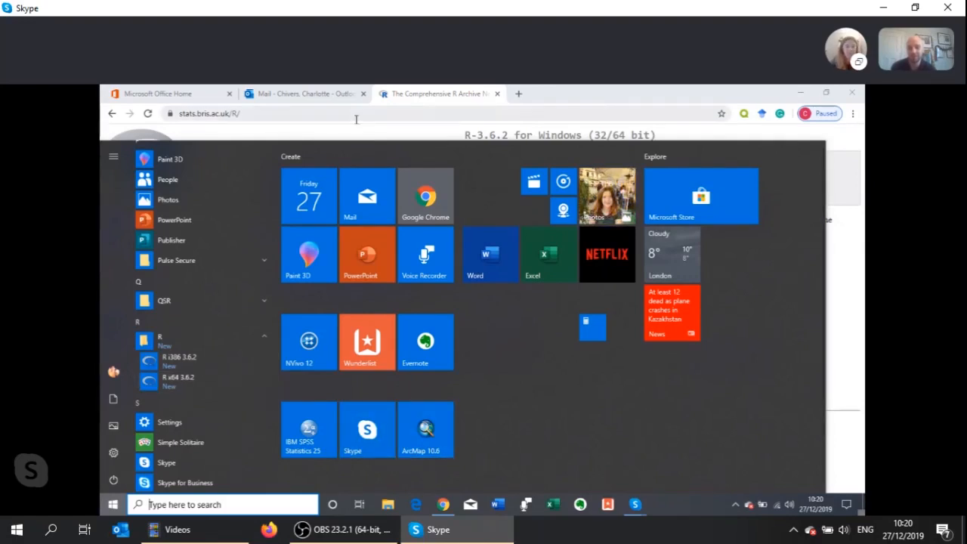
# Search the web for "download r studio" in the CRAN tab and open the RStudio download page
pyautogui.click(327, 90)
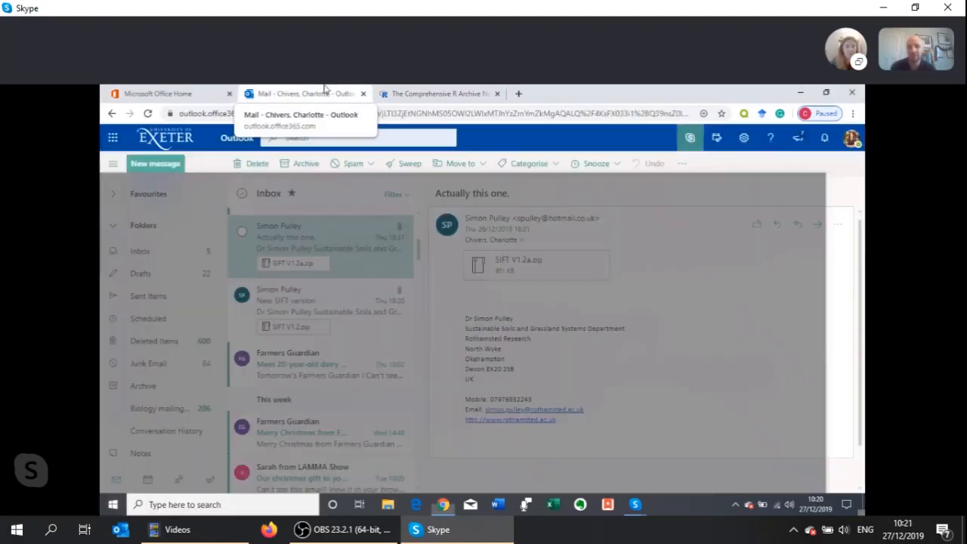
pyautogui.click(446, 91)
pyautogui.click(414, 113)
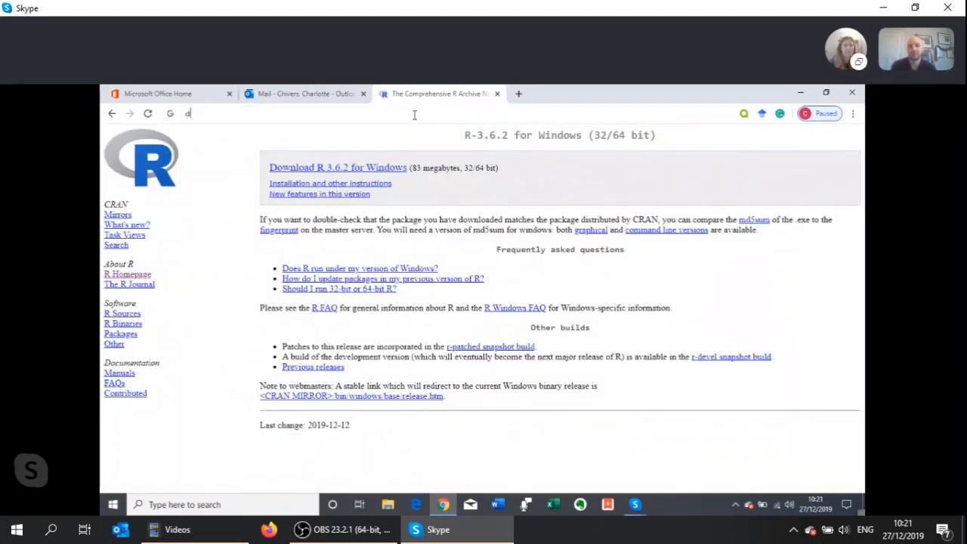
pyautogui.write('download r studio')
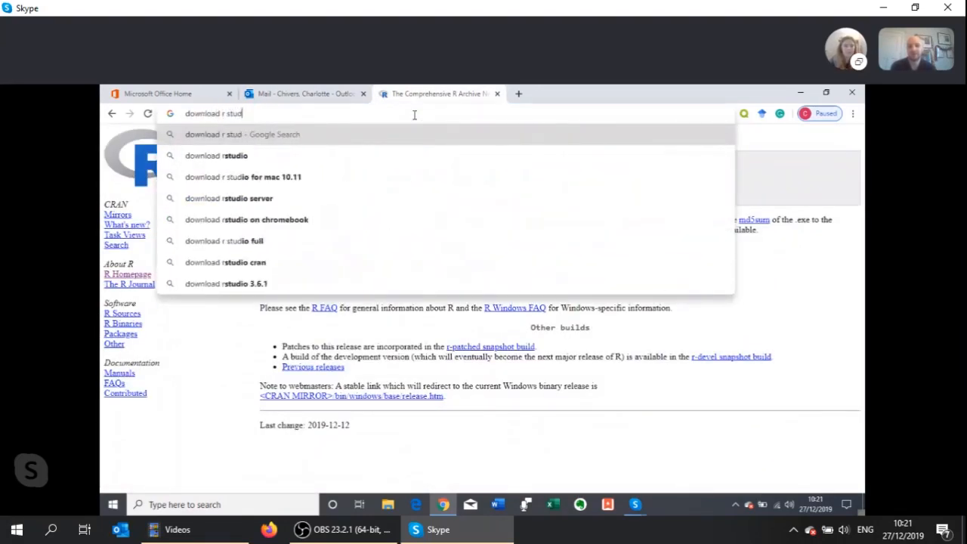
pyautogui.press('Return')
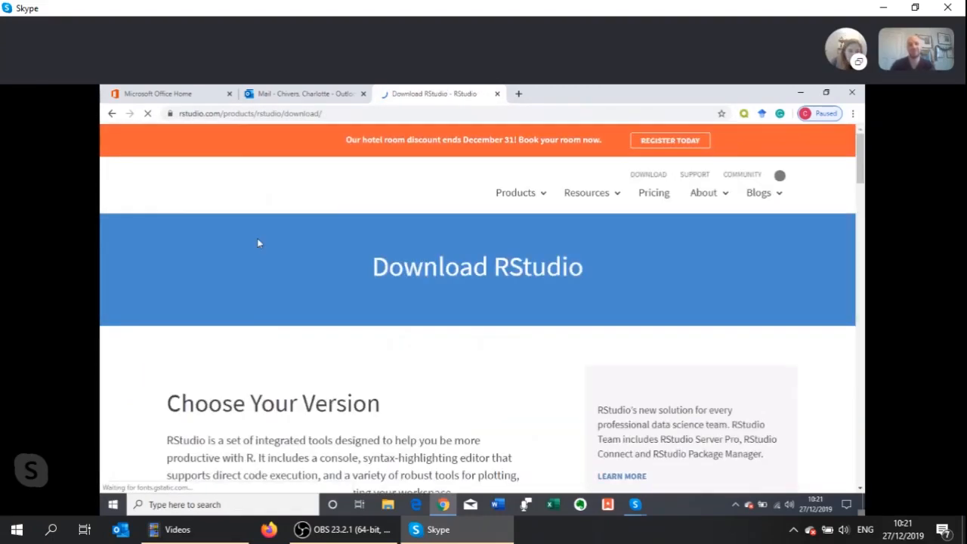
# Choose the free open-source RStudio Desktop version and download the 1.2.5033 installer for Windows
pyautogui.scroll(-3, 459, 331)
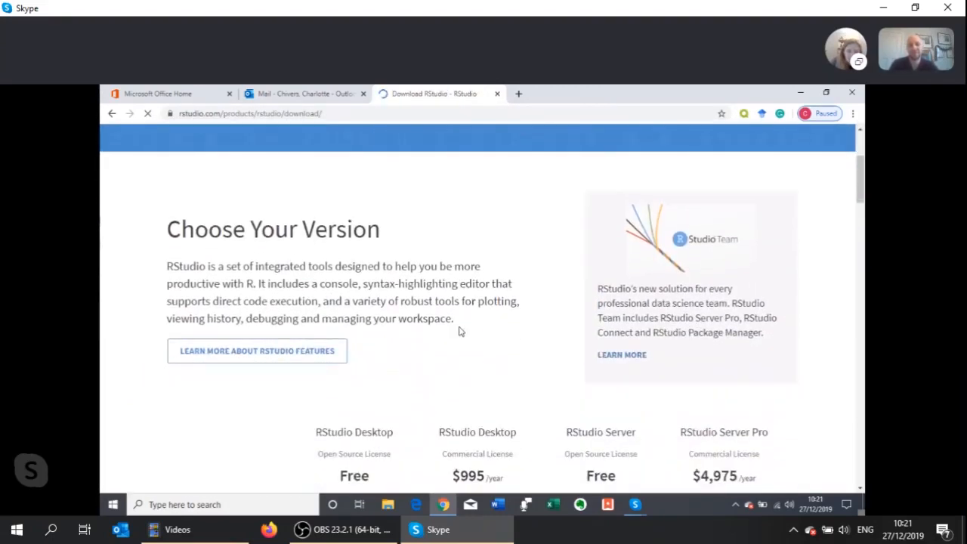
pyautogui.scroll(-3, 459, 331)
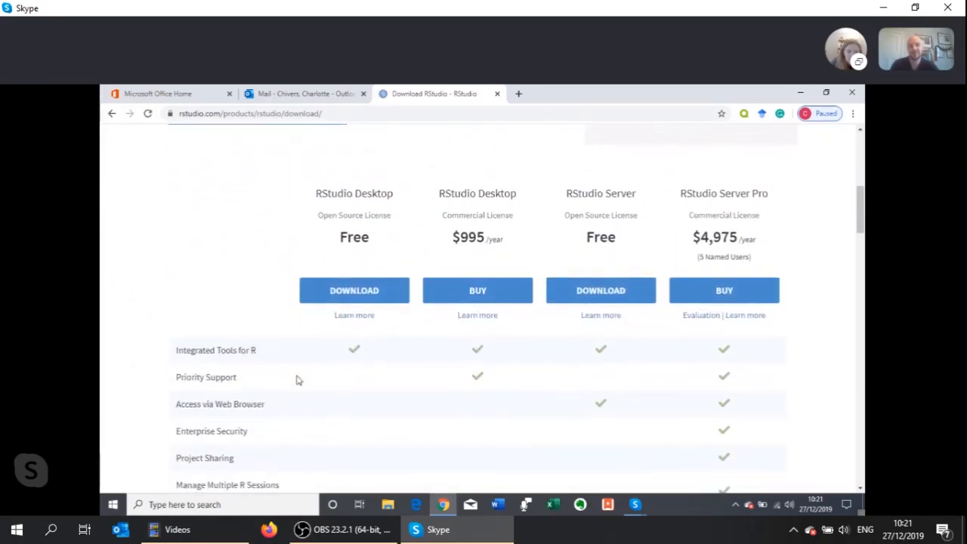
pyautogui.click(339, 295)
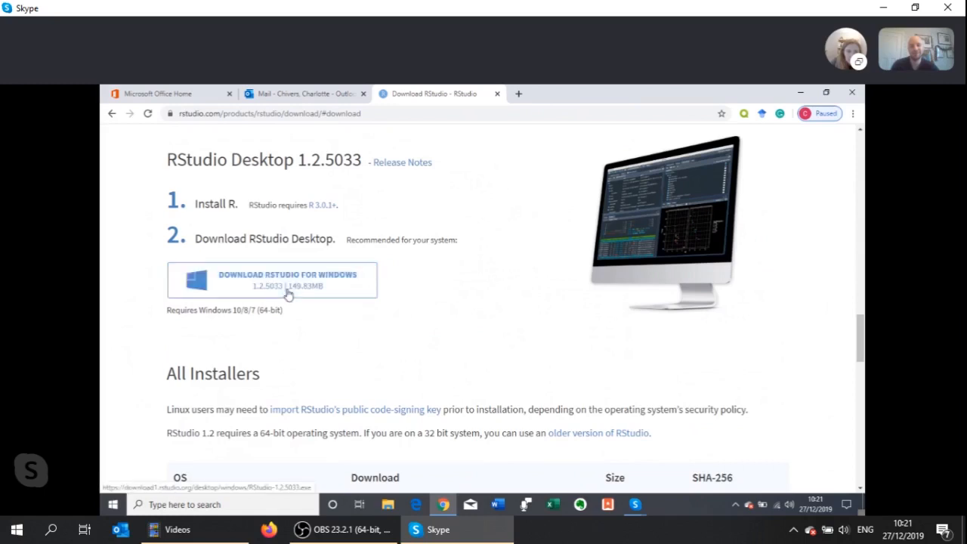
pyautogui.click(288, 293)
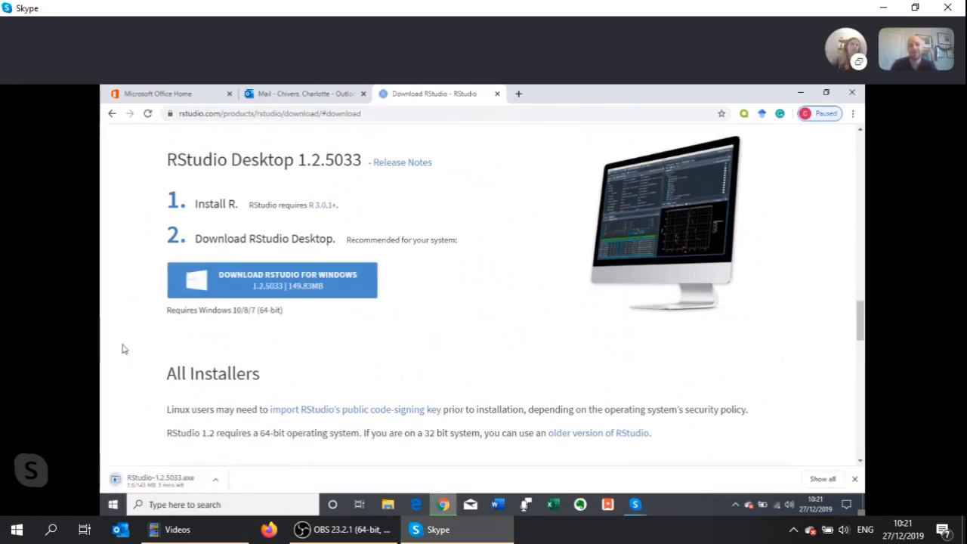
pyautogui.scroll(-1, 124, 349)
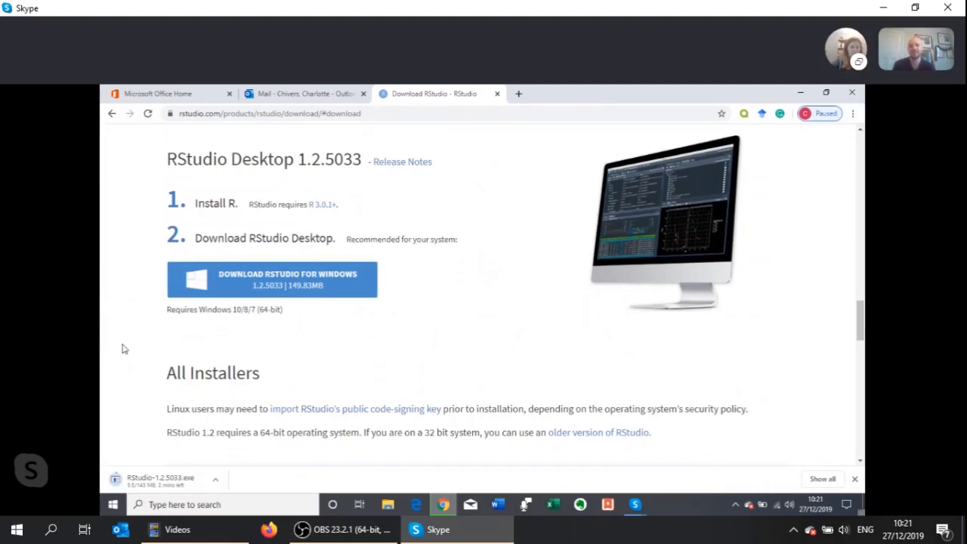
pyautogui.scroll(5, 124, 349)
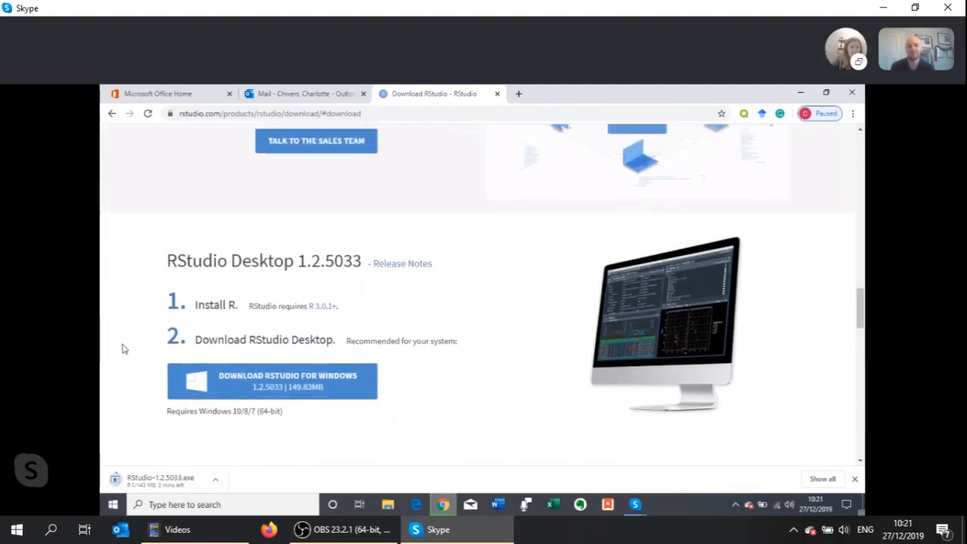
pyautogui.scroll(7, 124, 349)
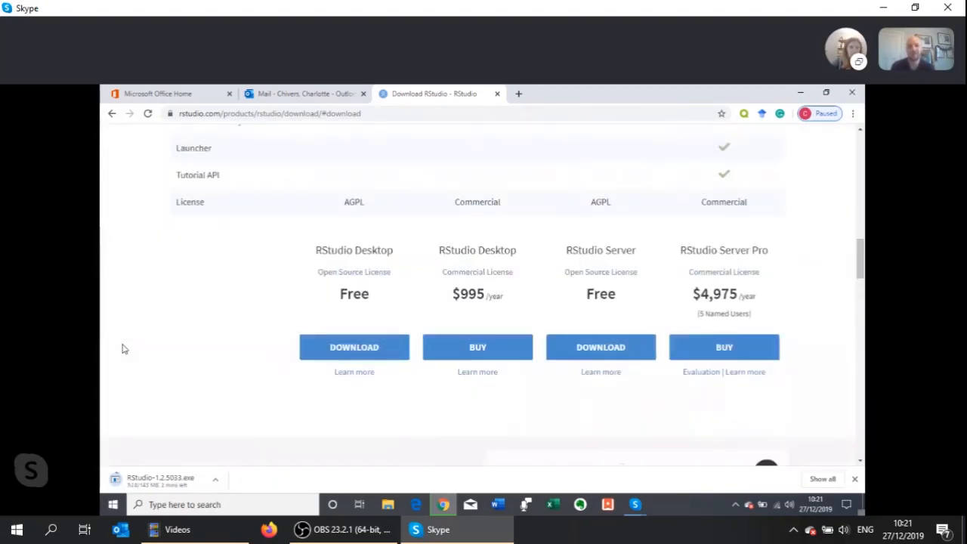
pyautogui.scroll(-6, 124, 349)
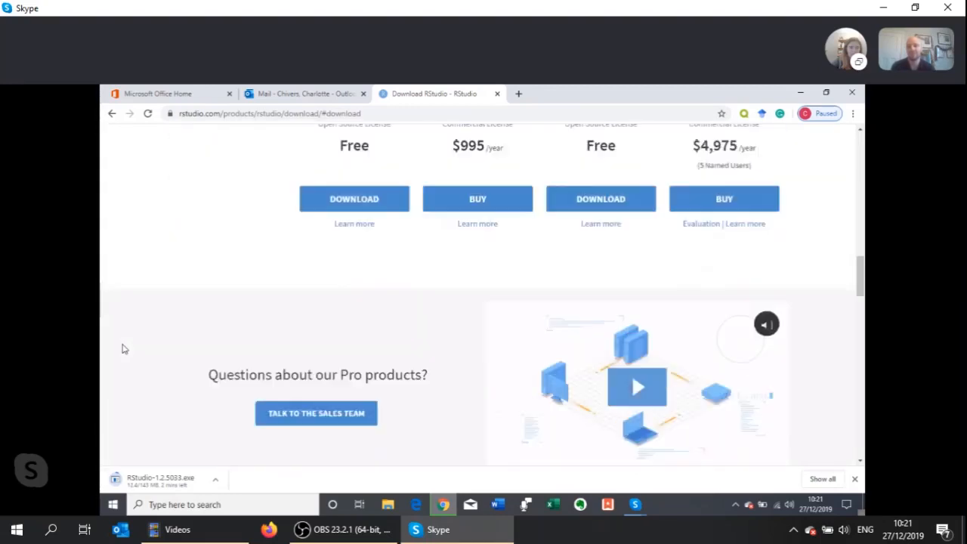
pyautogui.scroll(2, 124, 349)
pyautogui.scroll(2, 125, 349)
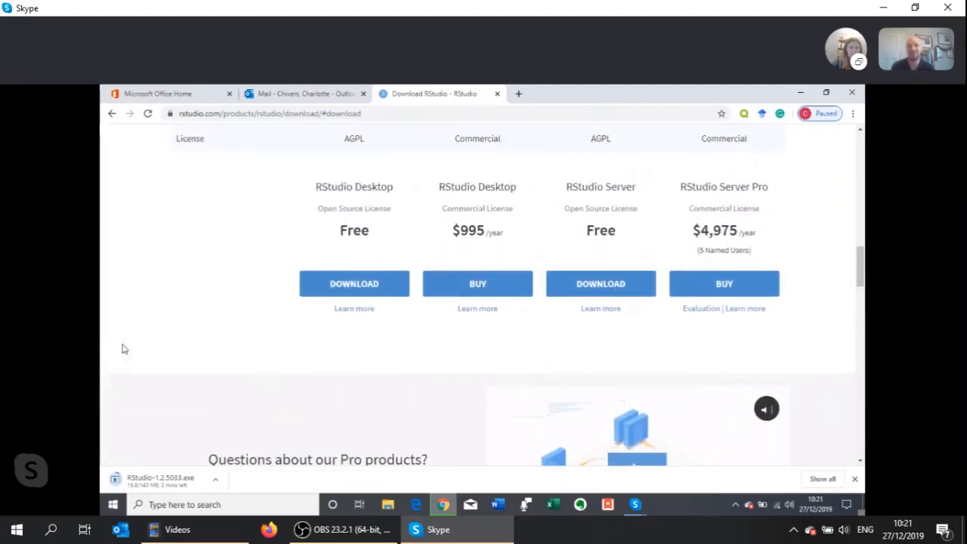
pyautogui.scroll(-1, 124, 349)
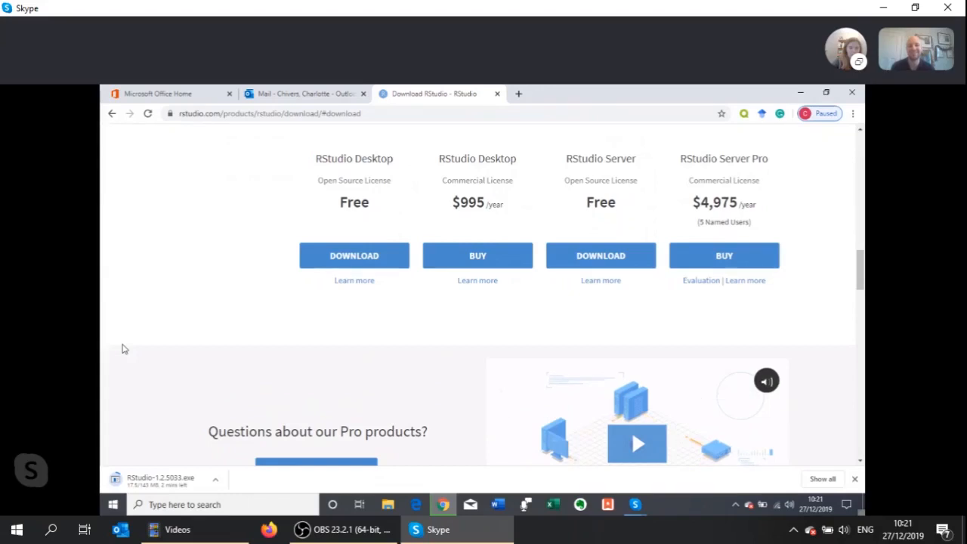
pyautogui.scroll(-3, 125, 349)
pyautogui.scroll(-3, 125, 349)
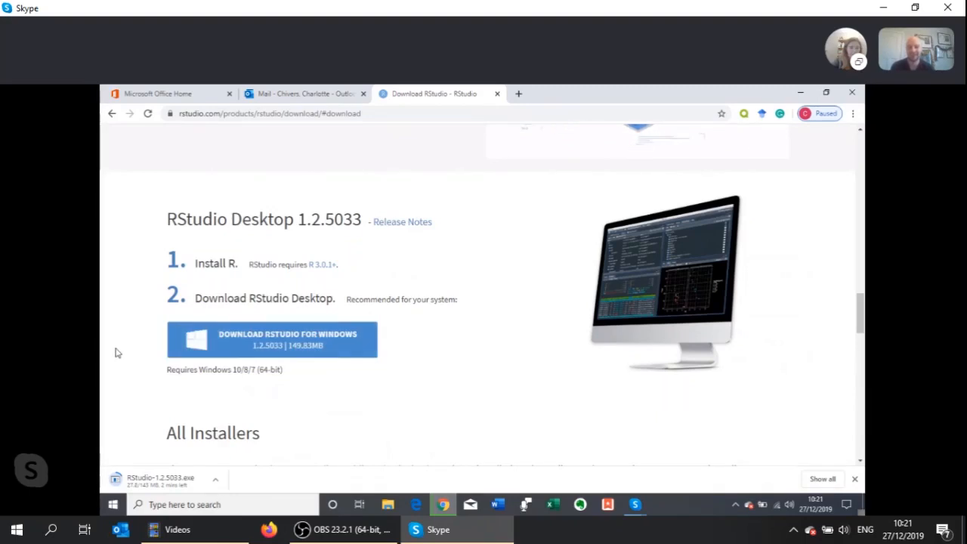
pyautogui.scroll(5, 117, 353)
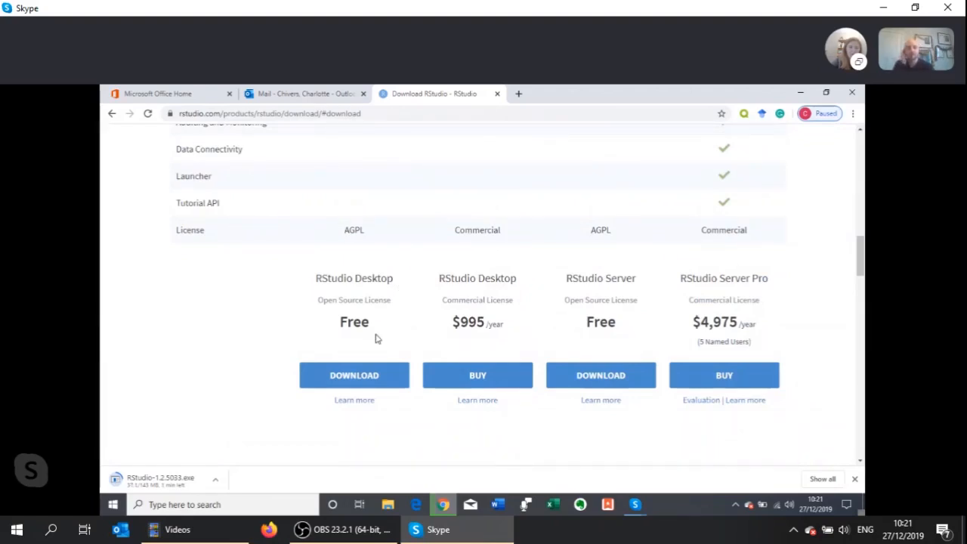
pyautogui.scroll(3, 309, 338)
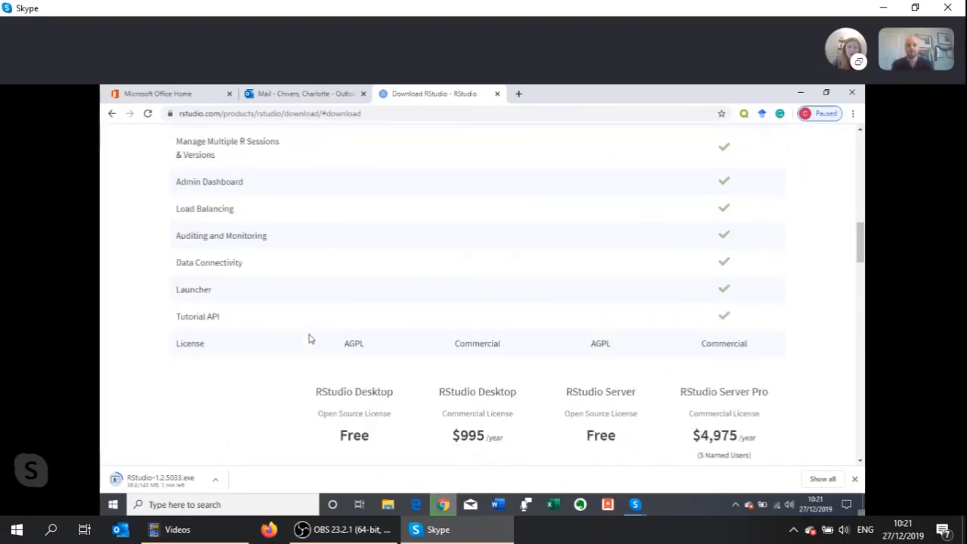
pyautogui.scroll(-10, 309, 338)
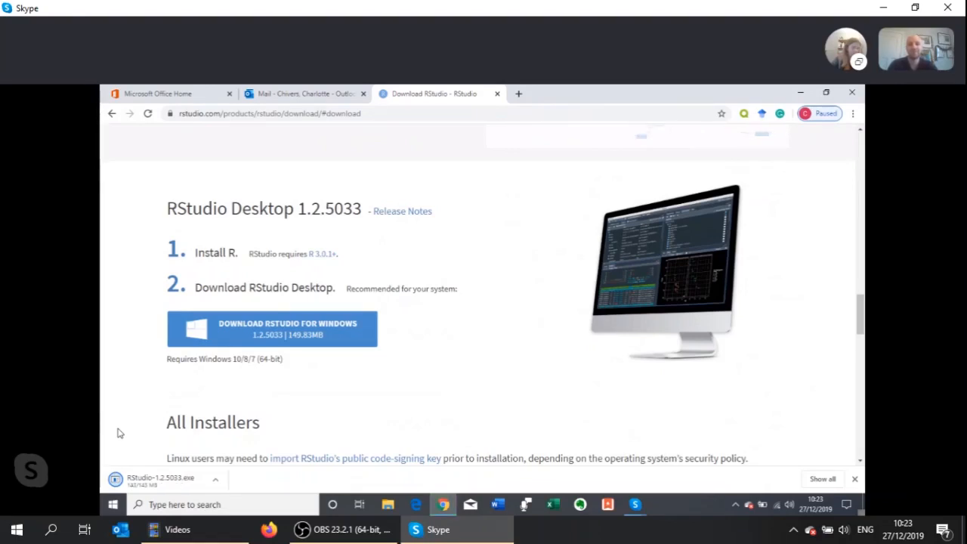
# Run the downloaded RStudio 1.2.5033 installer and install it with the default destination and Start Menu folder
pyautogui.click(137, 484)
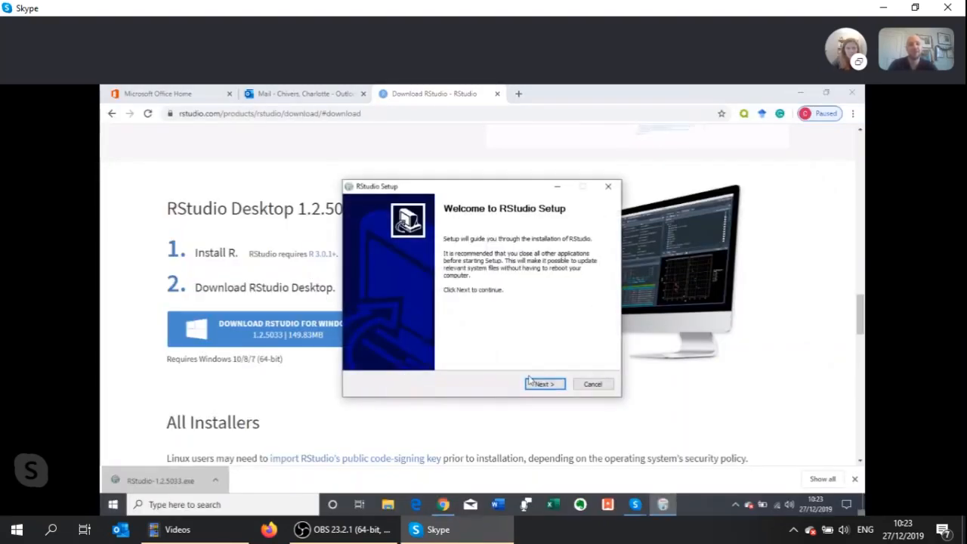
pyautogui.click(532, 384)
pyautogui.click(542, 384)
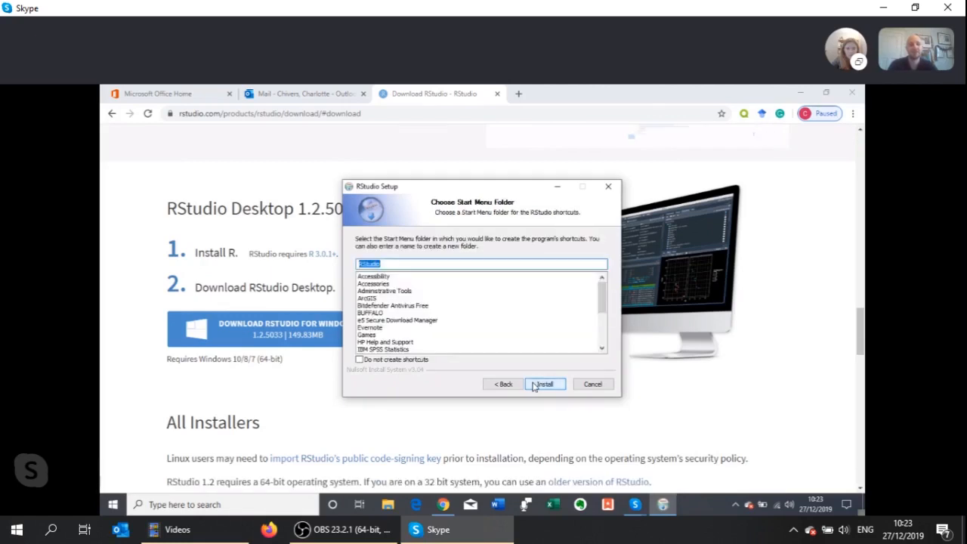
pyautogui.click(542, 384)
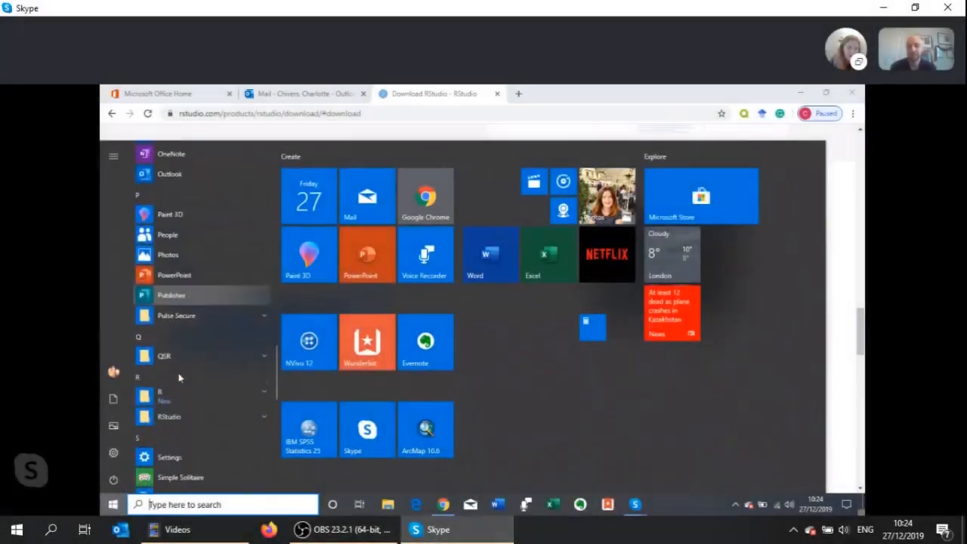
# Look up the RStudio folder among the computer's installed programs, expand and collapse it, and return to the browser
pyautogui.scroll(-3, 179, 378)
pyautogui.click(167, 322)
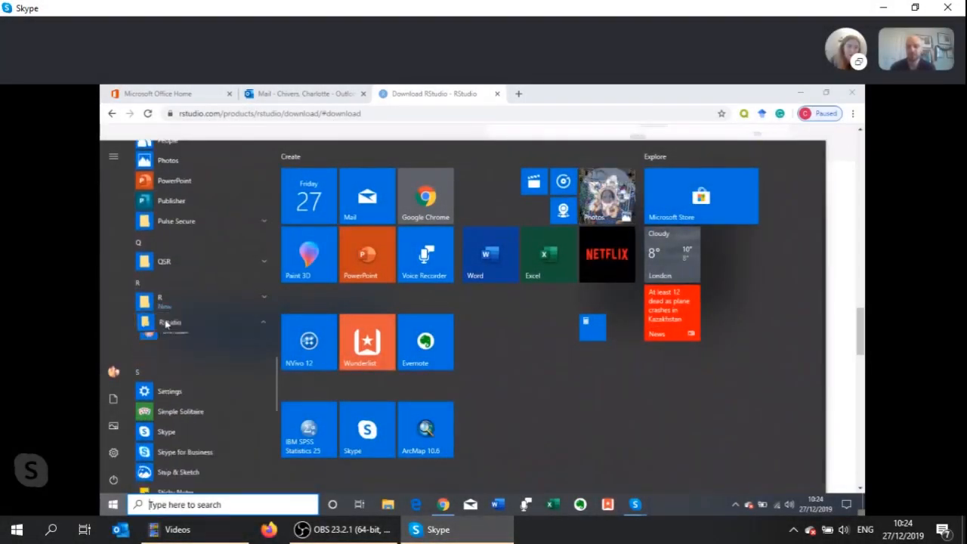
pyautogui.click(185, 323)
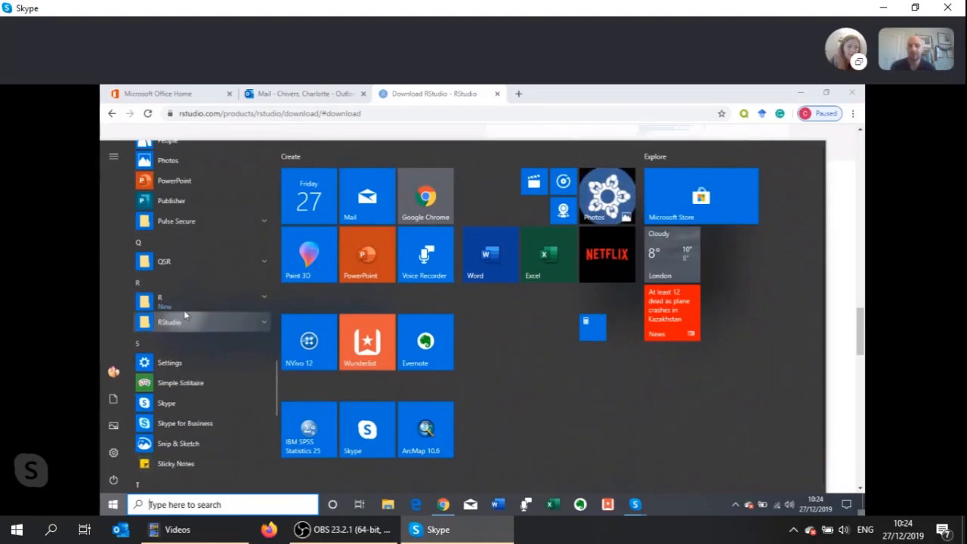
pyautogui.click(844, 239)
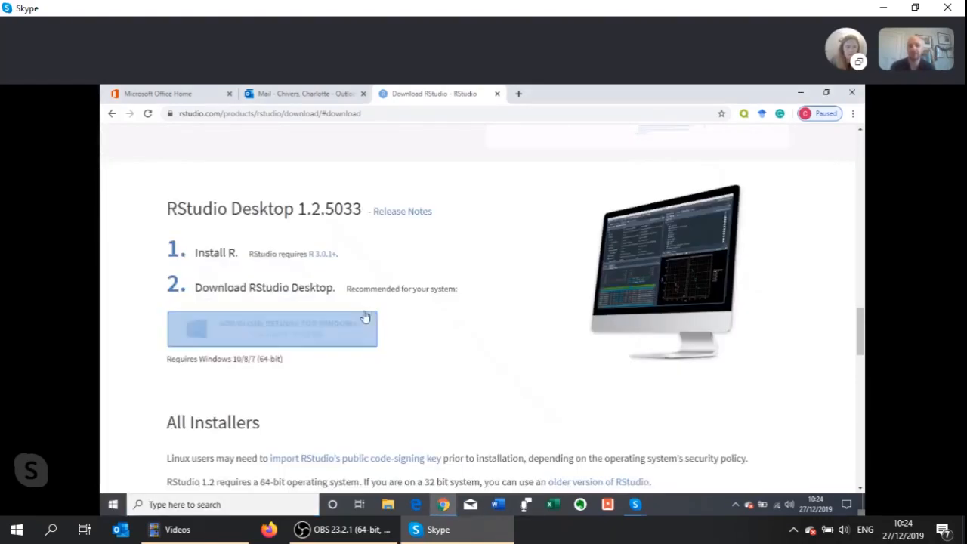
pyautogui.scroll(1, 507, 238)
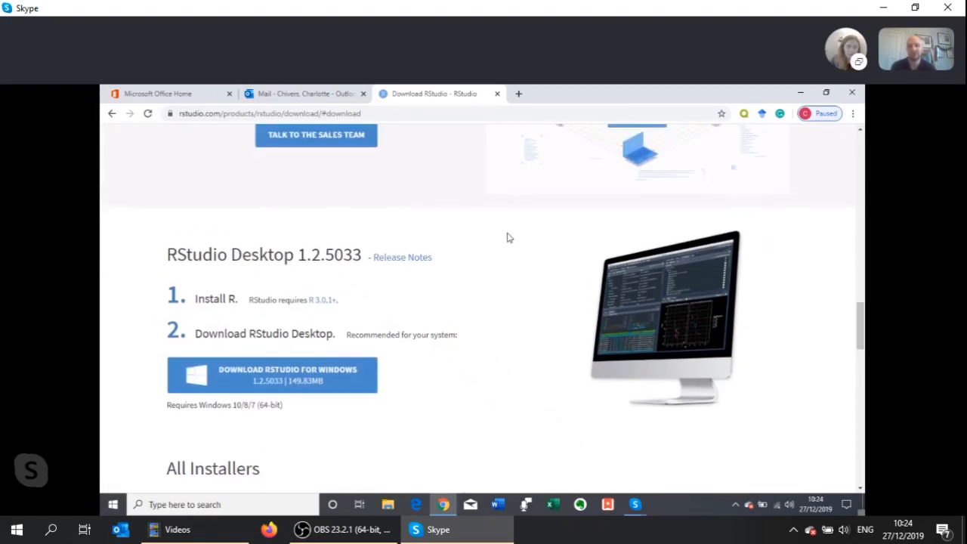
pyautogui.scroll(3, 508, 238)
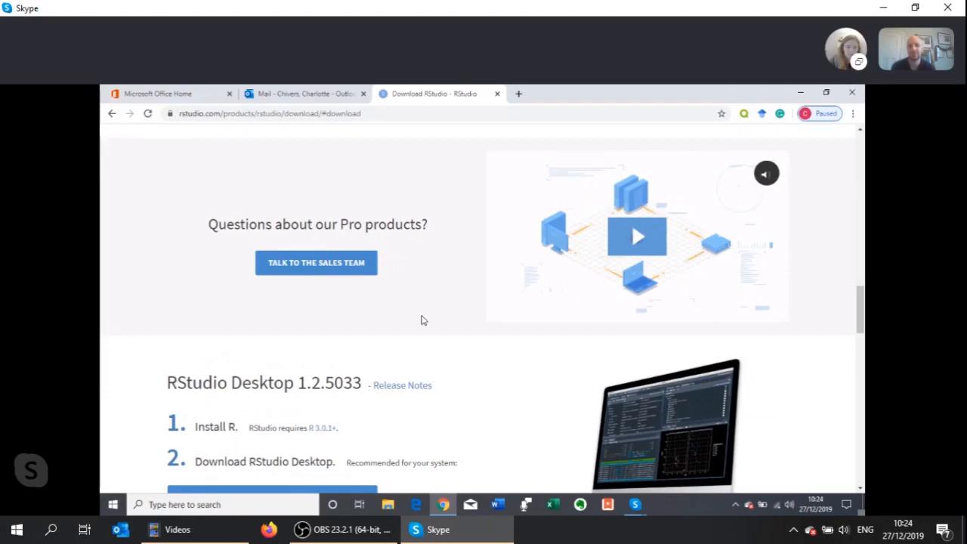
pyautogui.scroll(-6, 422, 320)
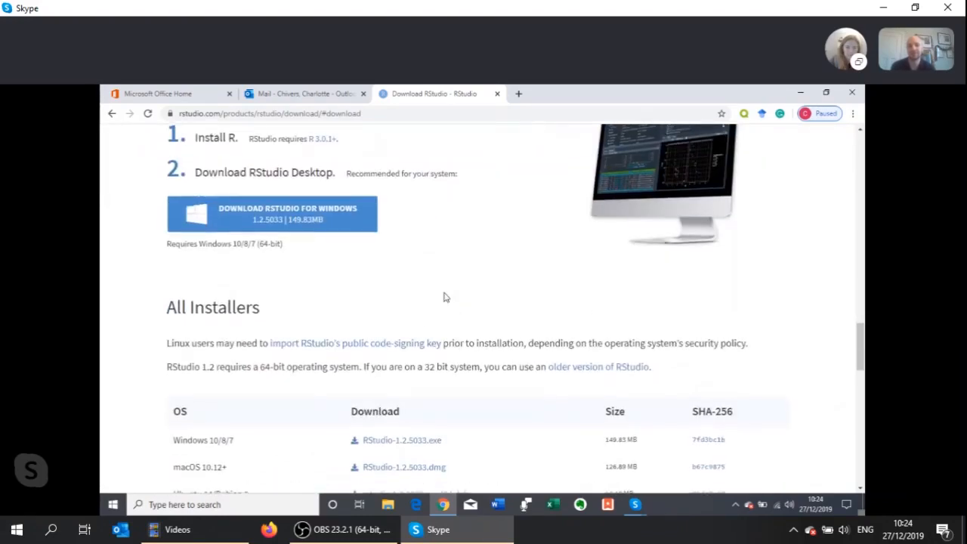
pyautogui.scroll(3, 444, 297)
pyautogui.scroll(-1, 445, 297)
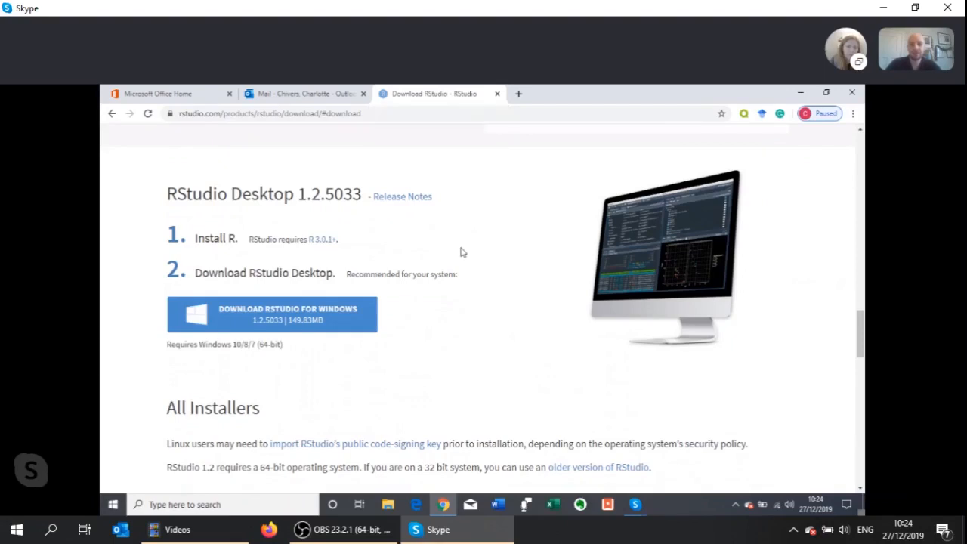
# Close the RStudio download page, search for "rothamsted research" in a new tab and open the organisation's website
pyautogui.click(498, 94)
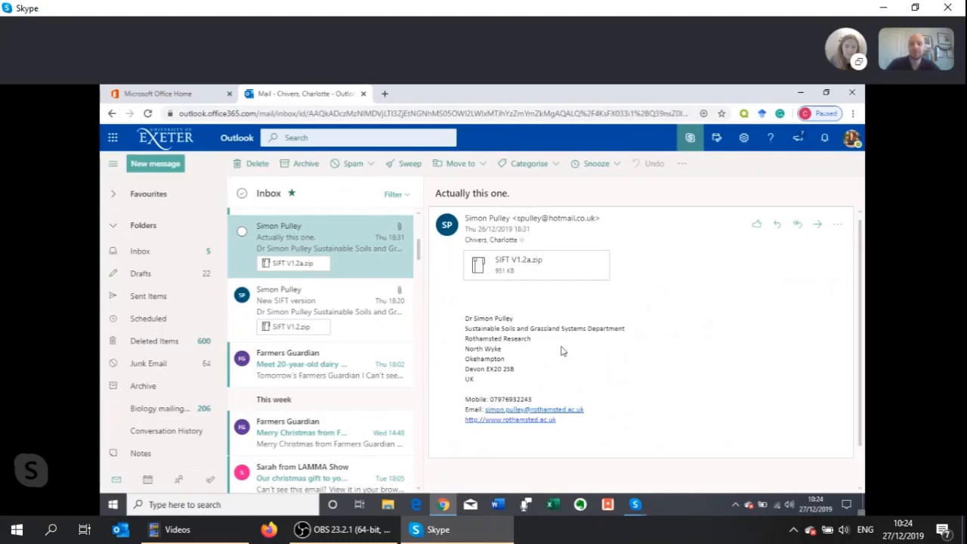
pyautogui.click(384, 94)
pyautogui.write('rotham')
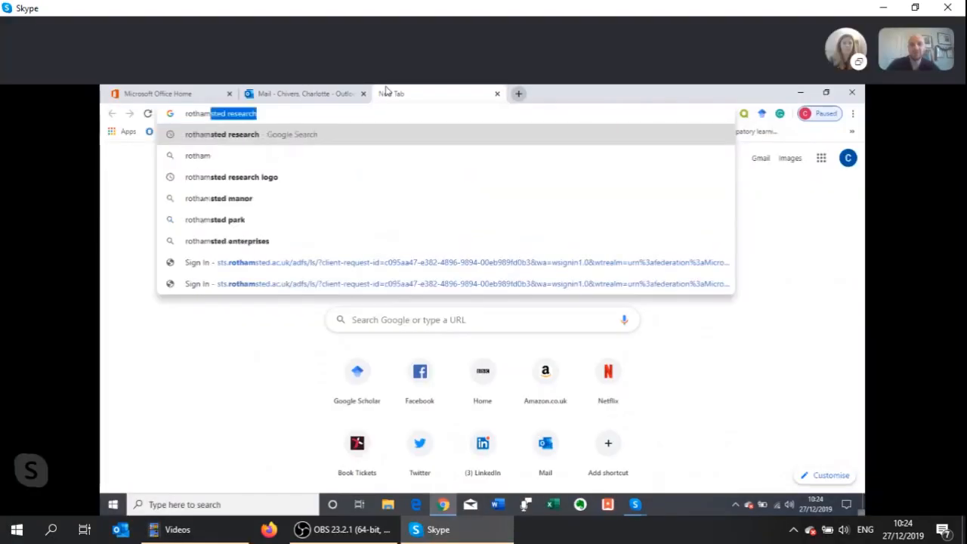
pyautogui.write('st')
pyautogui.press('Return')
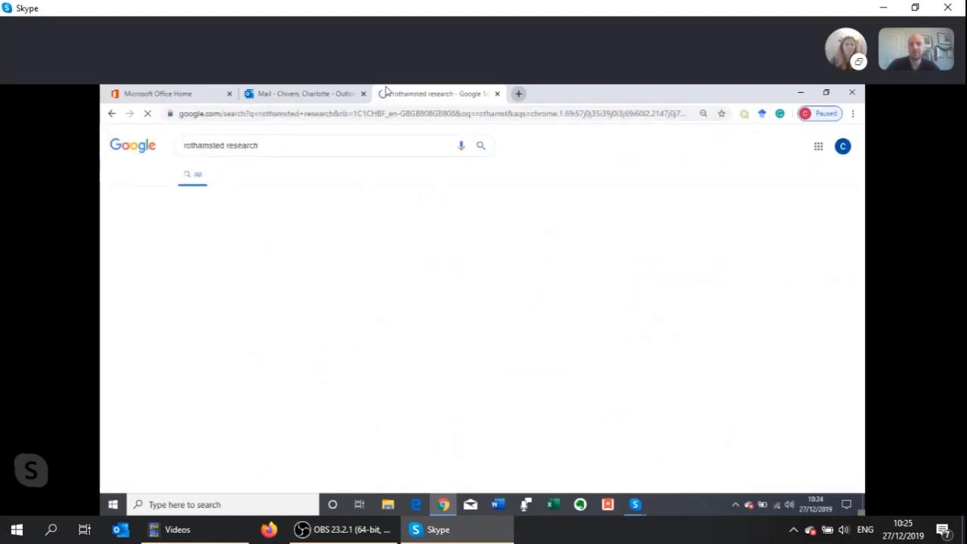
pyautogui.click(279, 155)
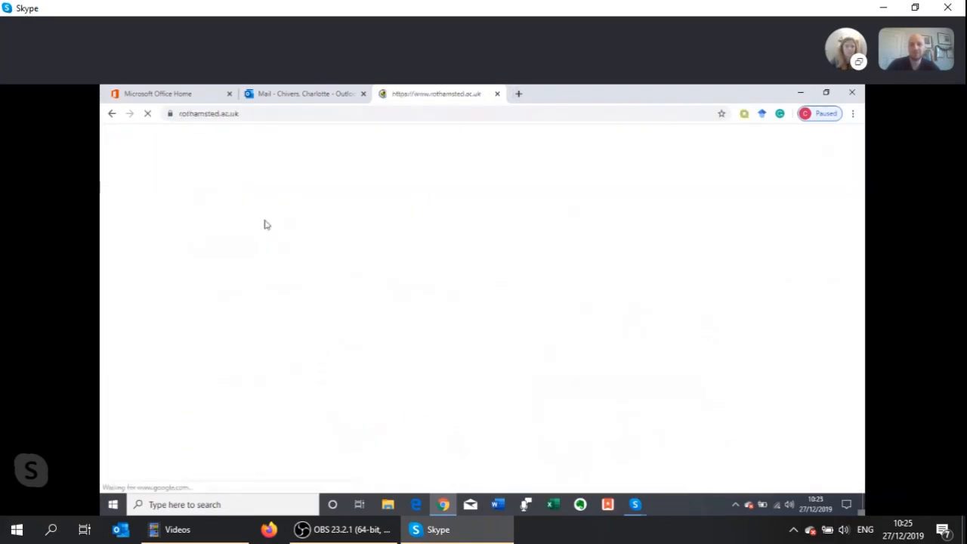
# Search the web for "rothamsted research sift tool" and open the Rothamsted SIFT model page
pyautogui.click(242, 114)
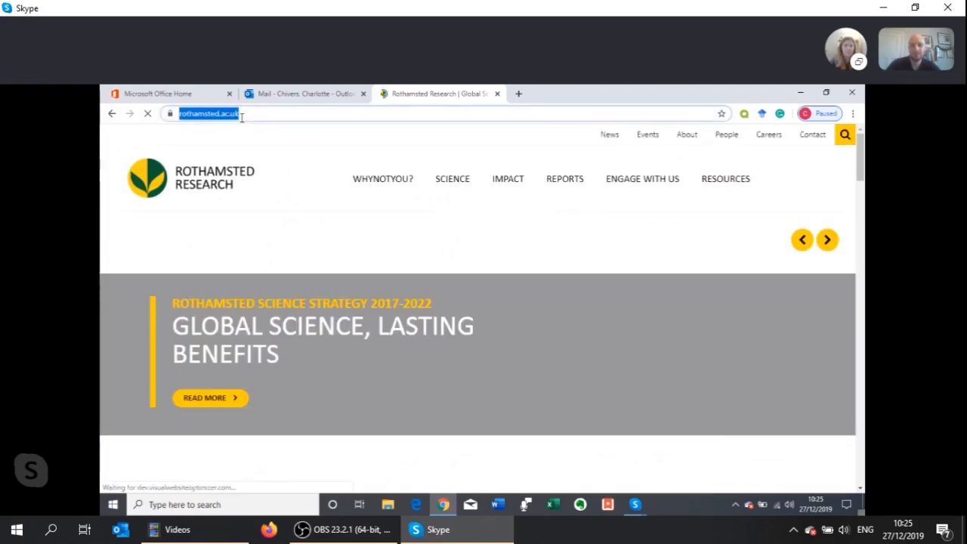
pyautogui.write('rothamsted research sift tool')
pyautogui.press('Return')
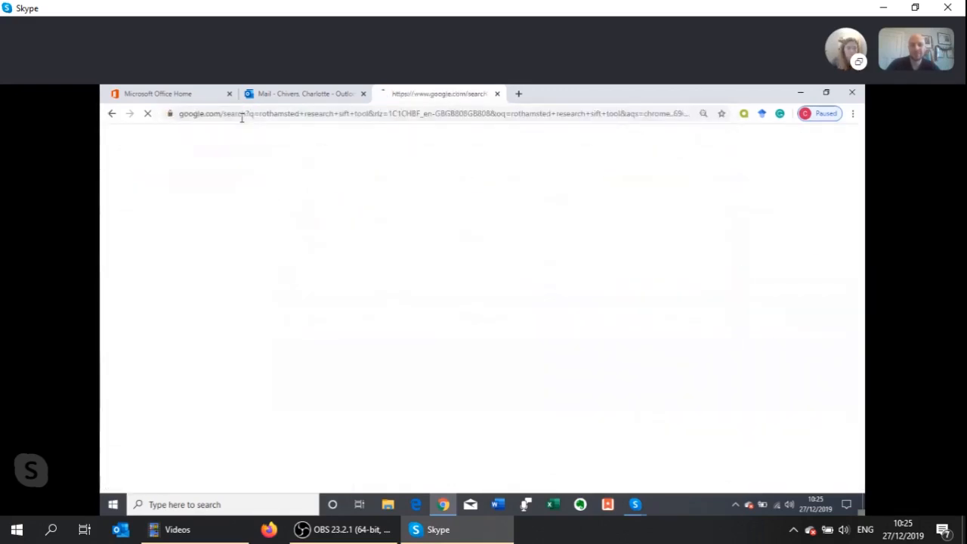
pyautogui.click(232, 218)
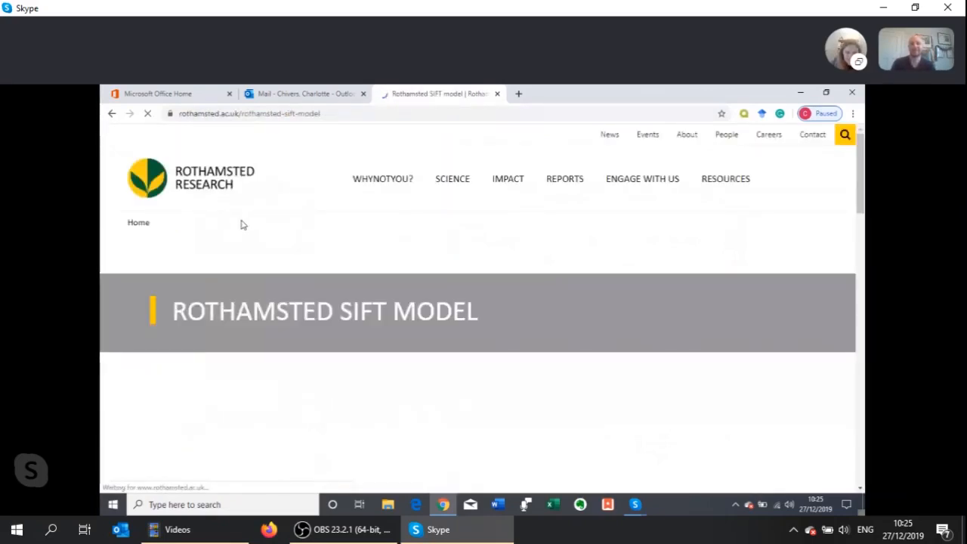
# Fill the SIFT request form with the requester's e-mail, name, University of Exeter and United Kingdom, and accept the license terms
pyautogui.scroll(-3, 242, 225)
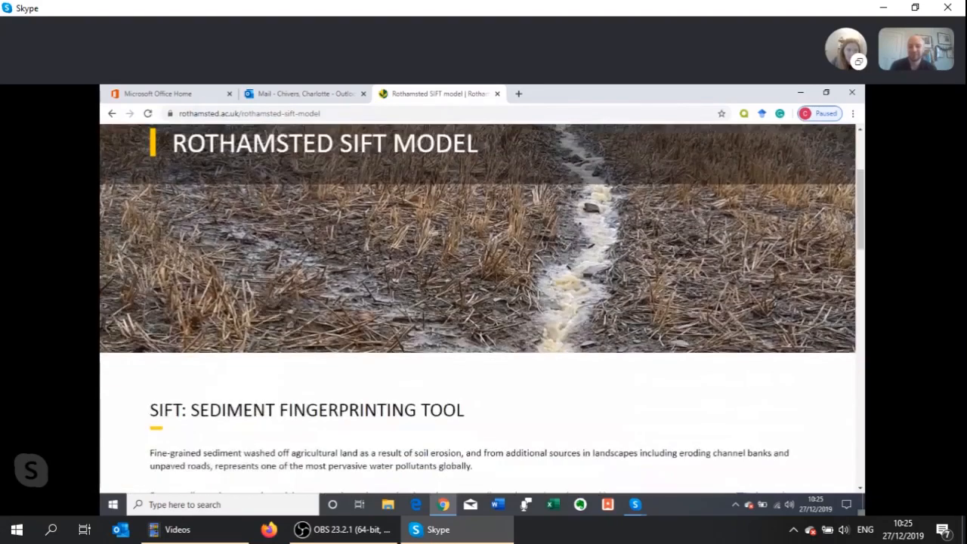
pyautogui.scroll(-10, 335, 270)
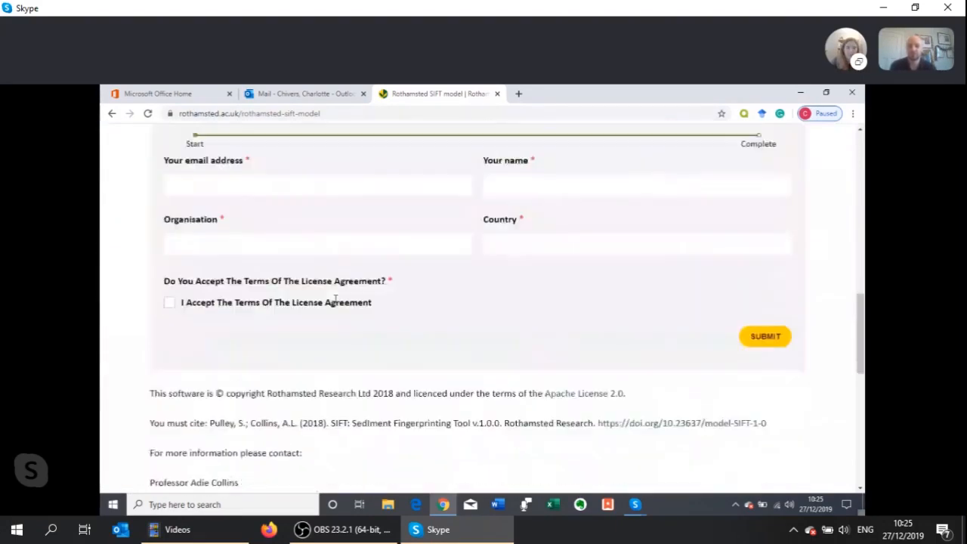
pyautogui.click(227, 186)
pyautogui.click(227, 218)
pyautogui.scroll(-1, 511, 269)
pyautogui.click(169, 281)
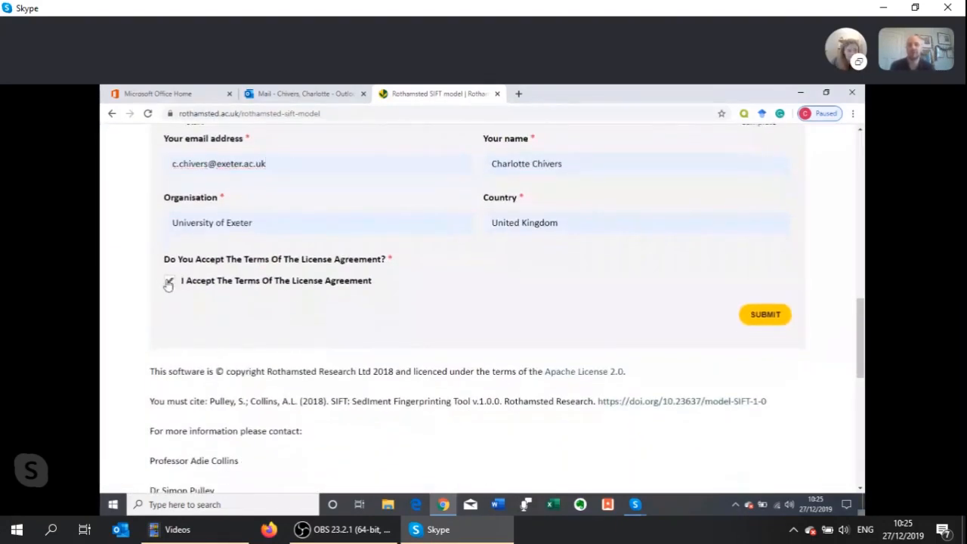
# Review the SIFT page's description, request form, citation details and documentation section, with a brief check of the mailbox
pyautogui.scroll(1, 477, 312)
pyautogui.scroll(2, 478, 312)
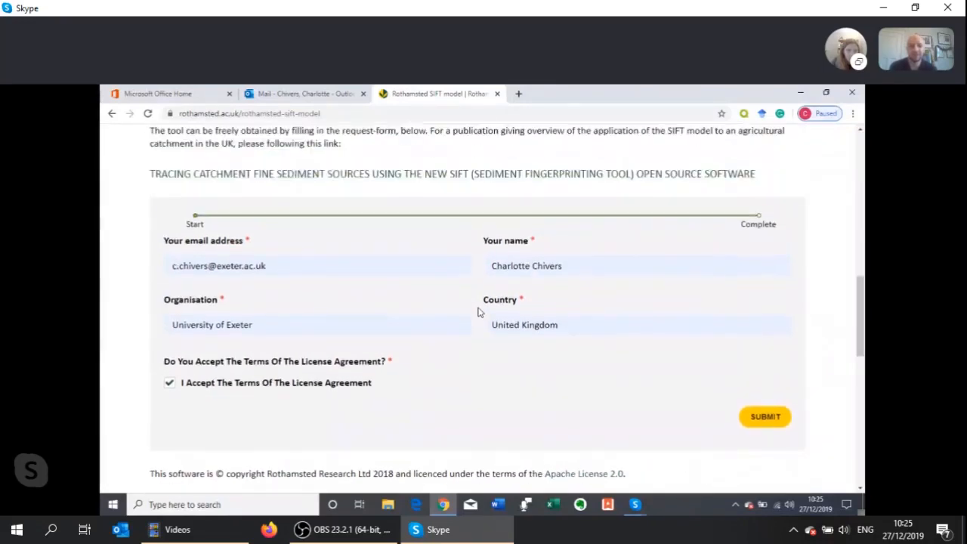
pyautogui.scroll(-5, 478, 312)
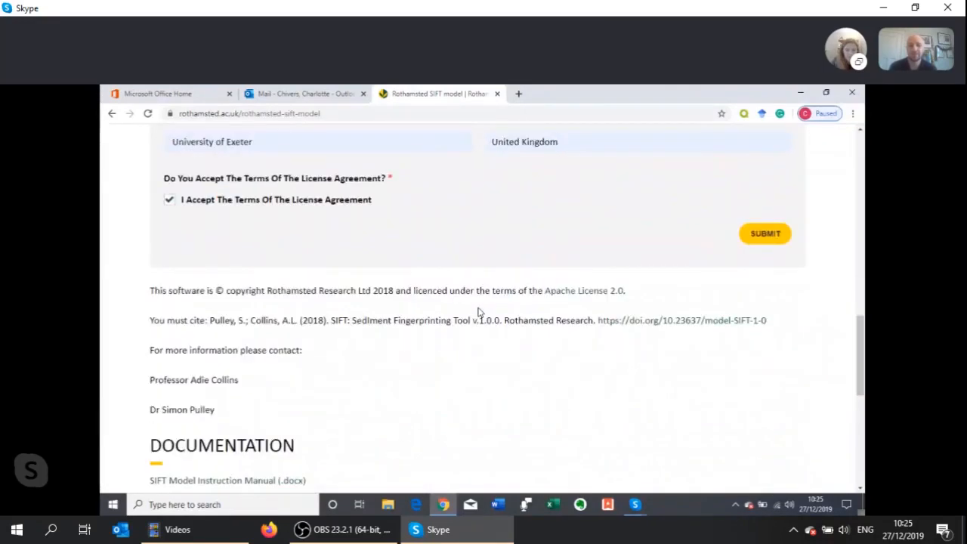
pyautogui.scroll(3, 478, 312)
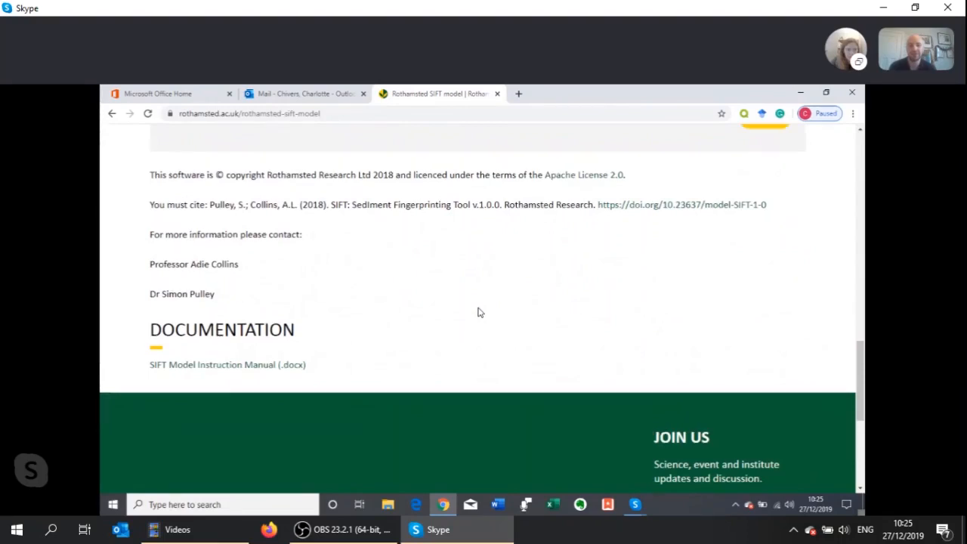
pyautogui.scroll(3, 478, 312)
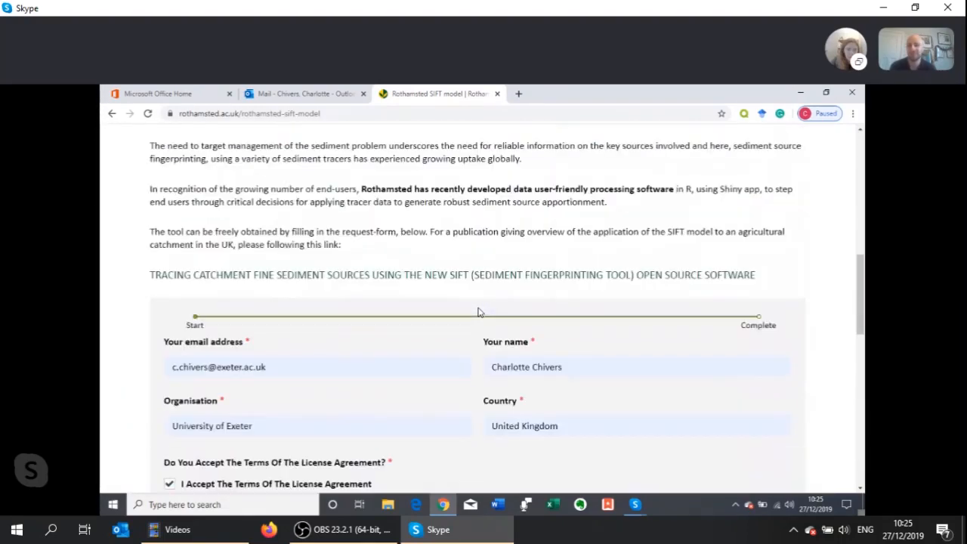
pyautogui.scroll(2, 477, 312)
pyautogui.scroll(2, 478, 312)
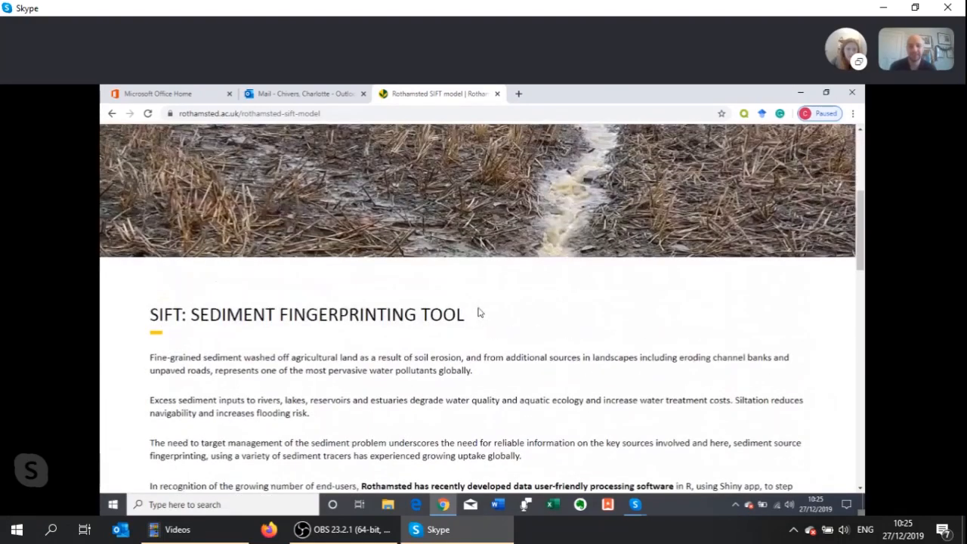
pyautogui.scroll(2, 479, 311)
pyautogui.scroll(-4, 478, 306)
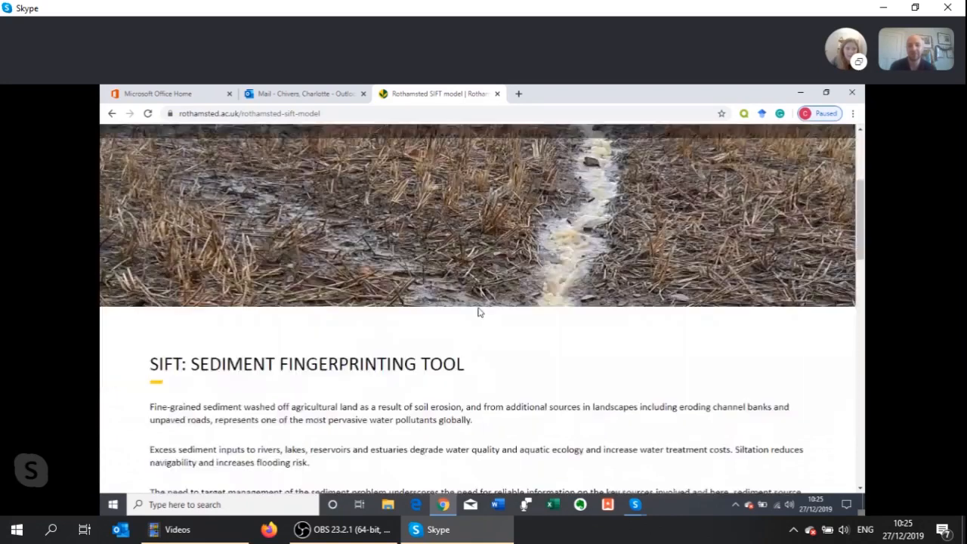
pyautogui.click(301, 93)
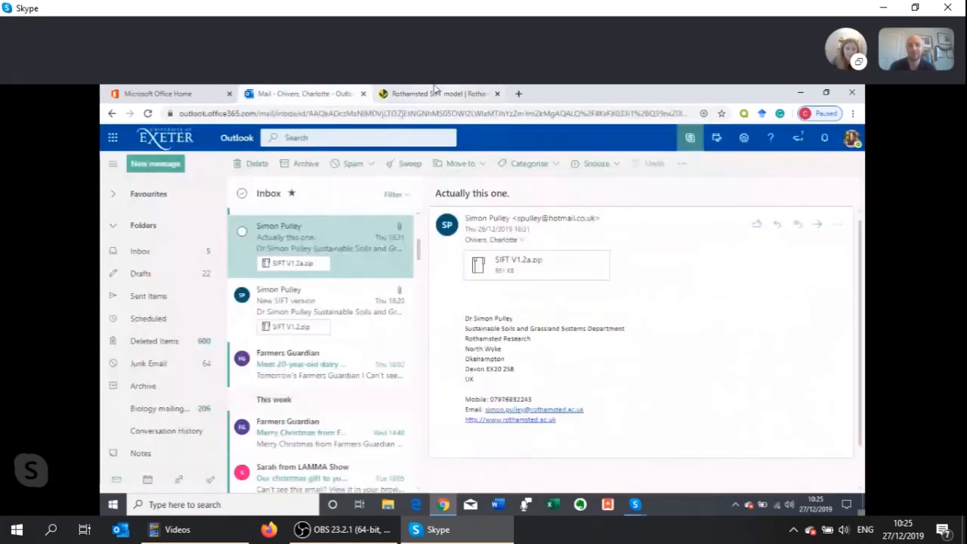
pyautogui.click(435, 93)
pyautogui.scroll(-5, 362, 370)
pyautogui.scroll(-1, 362, 370)
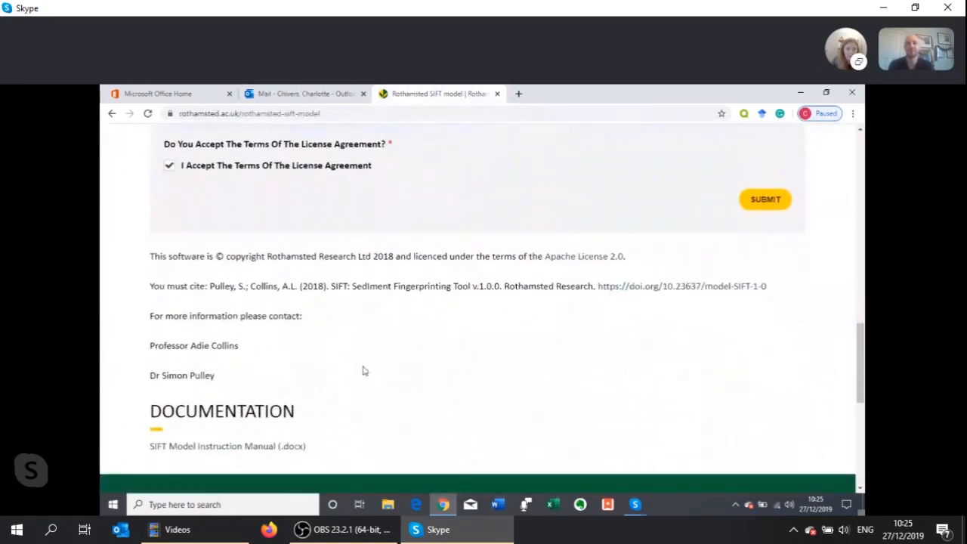
pyautogui.scroll(3, 363, 370)
pyautogui.scroll(1, 363, 370)
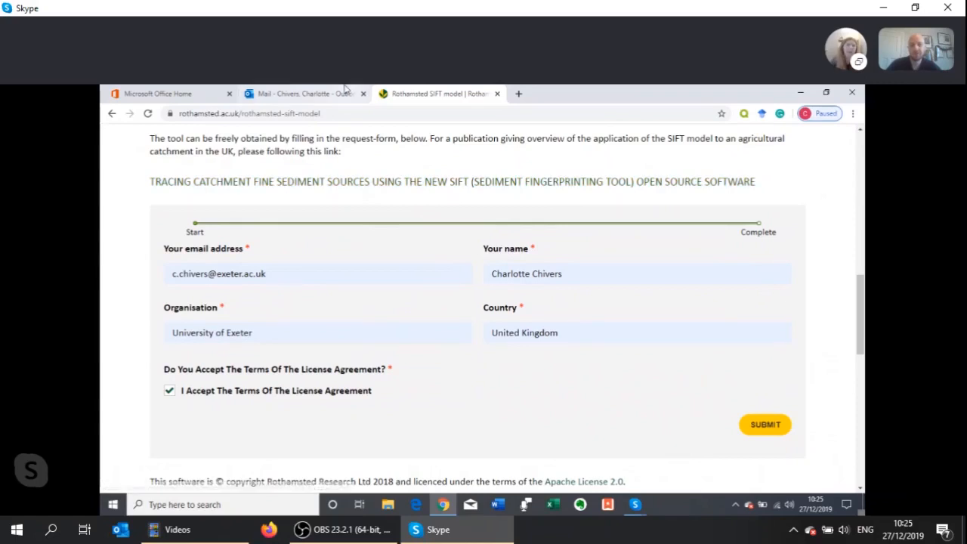
# Download the SIFT V1.2a.zip attachment from the "Actually this one." e-mail and open the downloaded archive
pyautogui.click(305, 93)
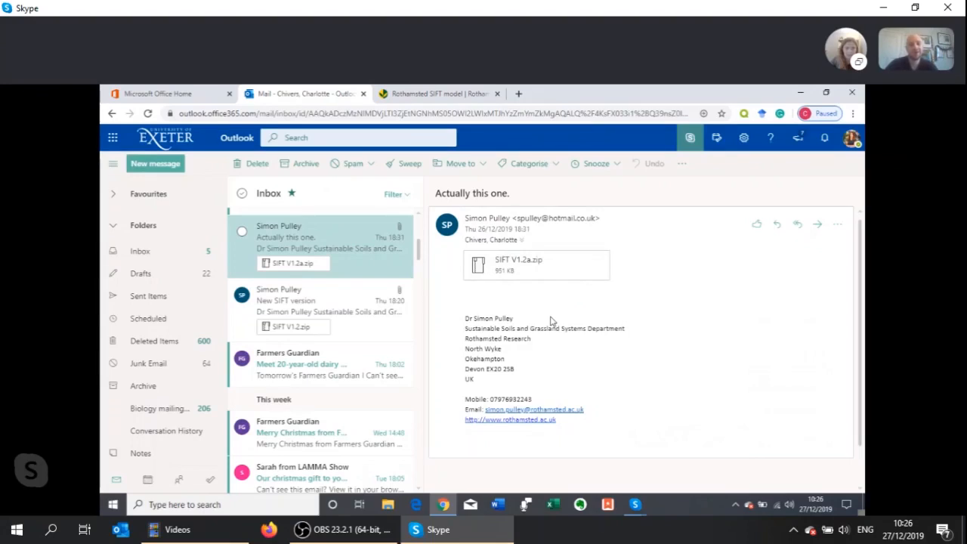
pyautogui.click(572, 274)
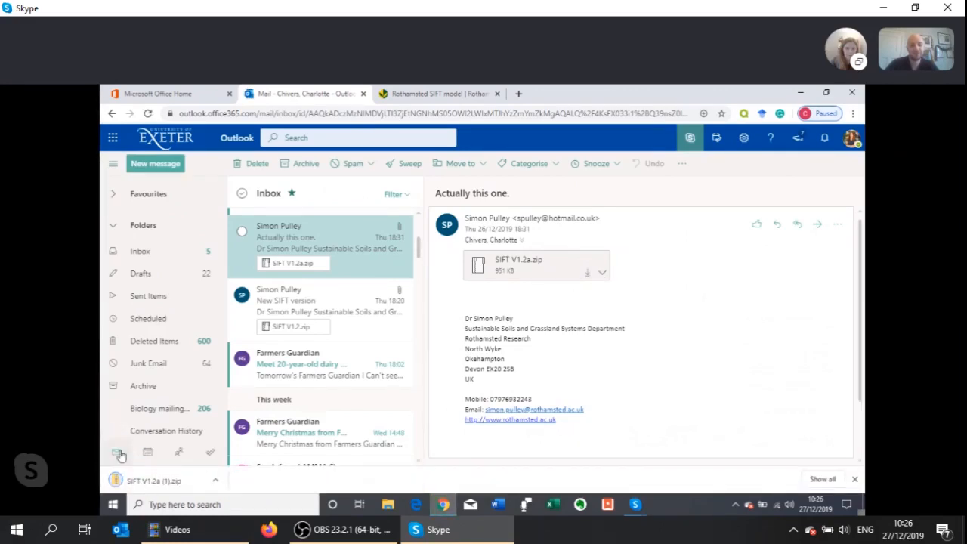
pyautogui.click(134, 483)
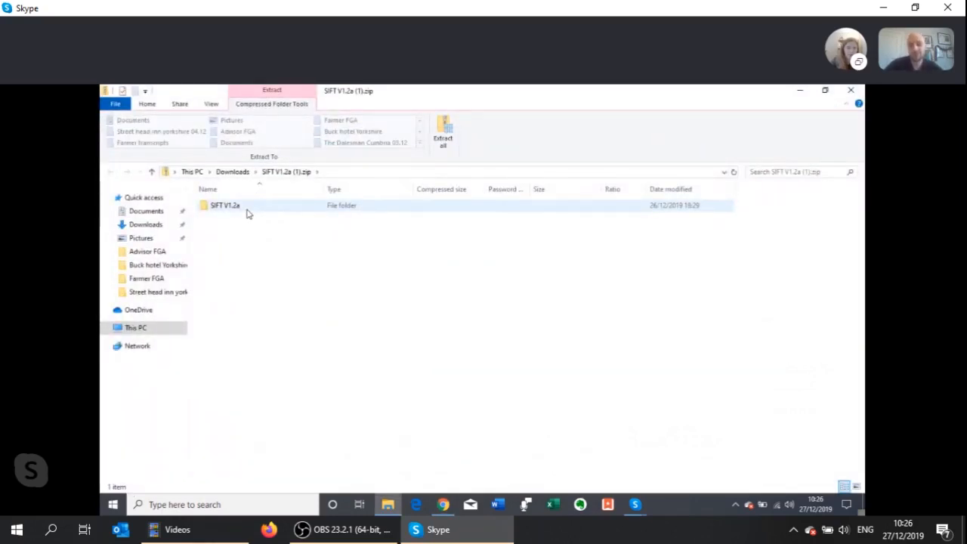
# Copy the SIFT V1.2a folder out of the downloaded zip archive and paste it onto the desktop
pyautogui.click(246, 214)
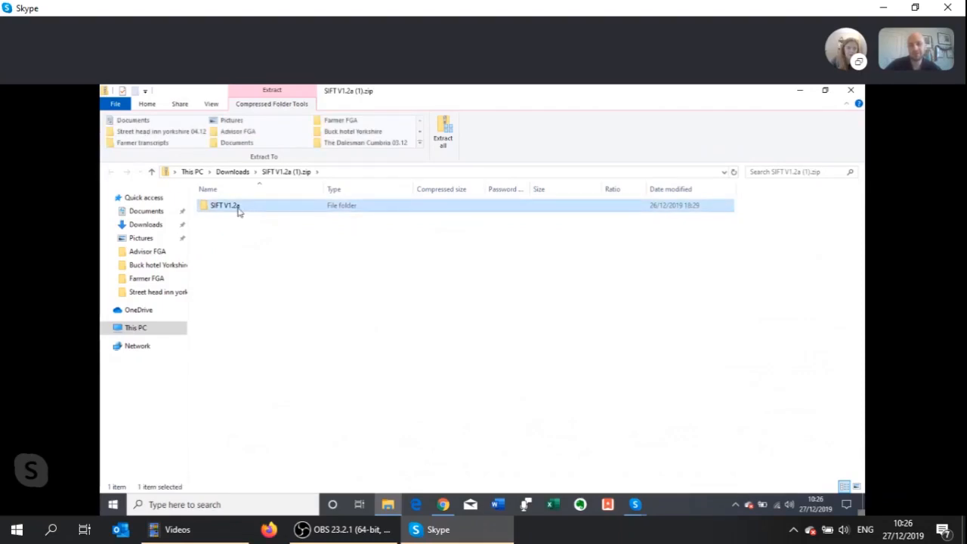
pyautogui.rightClick(238, 211)
pyautogui.click(273, 258)
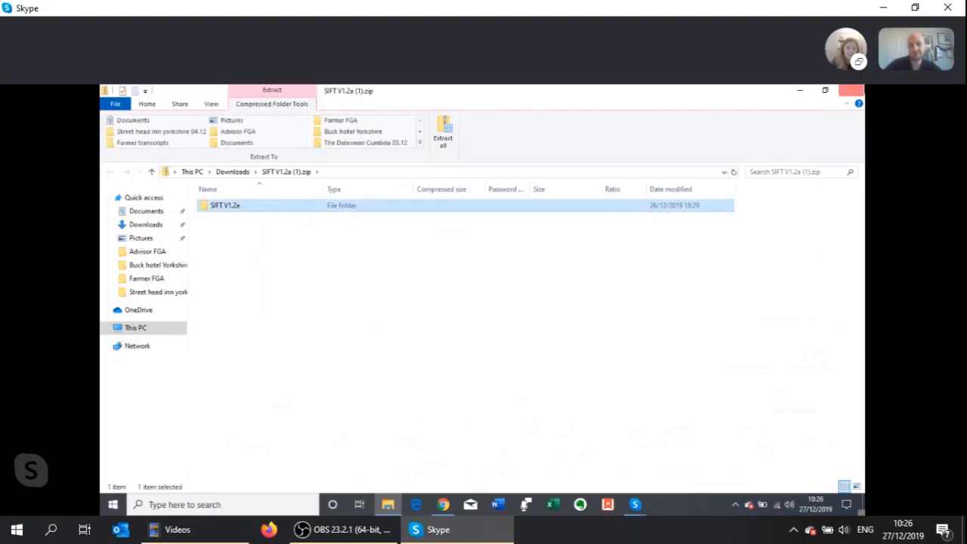
pyautogui.click(793, 89)
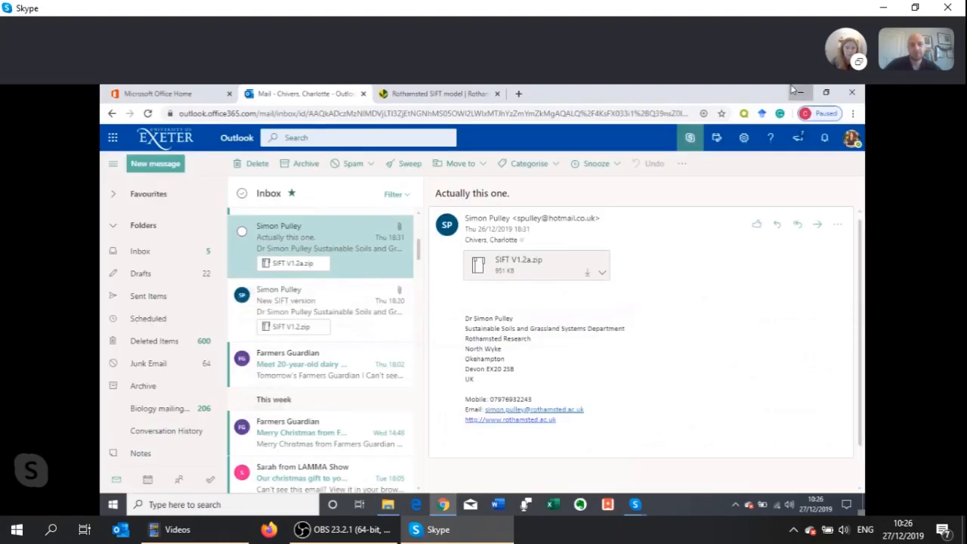
pyautogui.click(803, 95)
pyautogui.rightClick(378, 247)
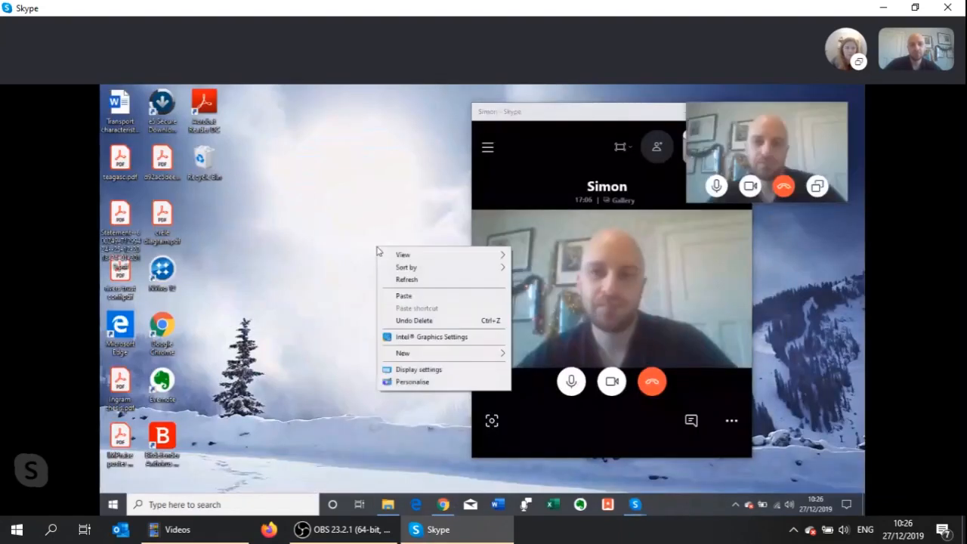
pyautogui.click(403, 296)
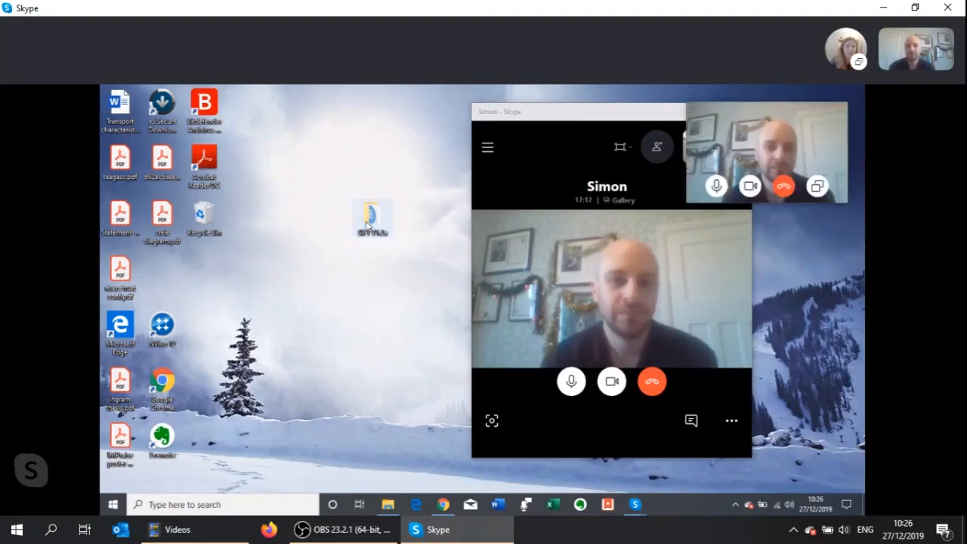
# Open install packages.R from the desktop SIFT V1.2a folder in RStudio, closing the missing SIFTV1.02 app.r file
pyautogui.doubleClick(369, 218)
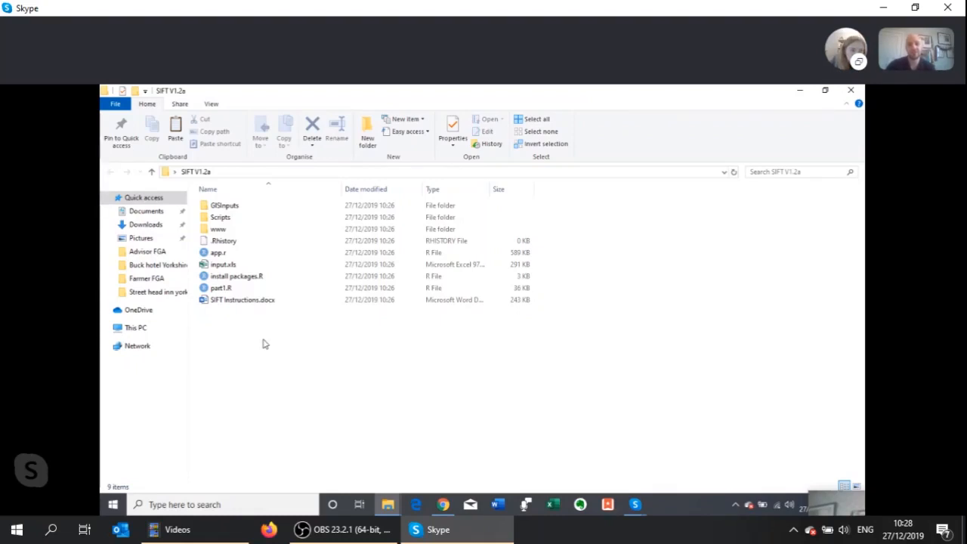
pyautogui.click(238, 279)
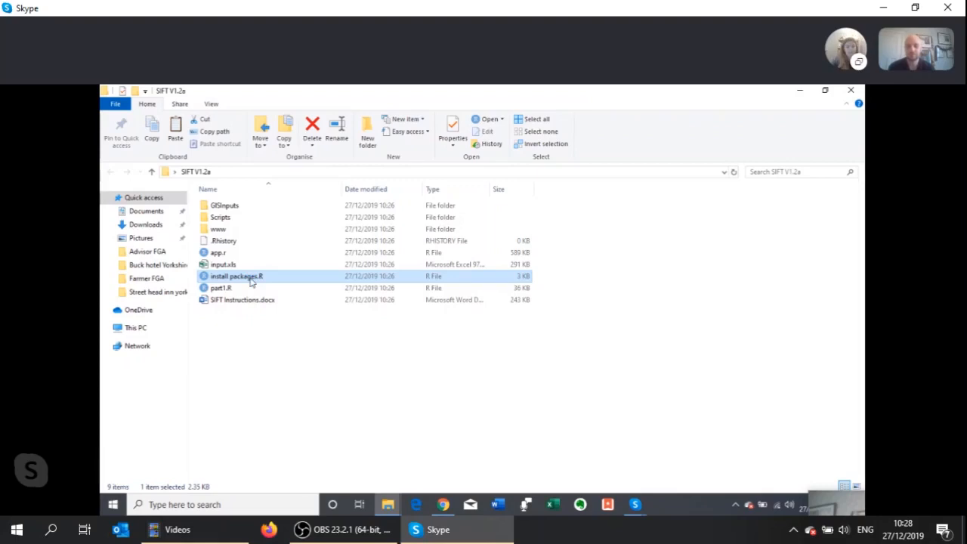
pyautogui.doubleClick(252, 279)
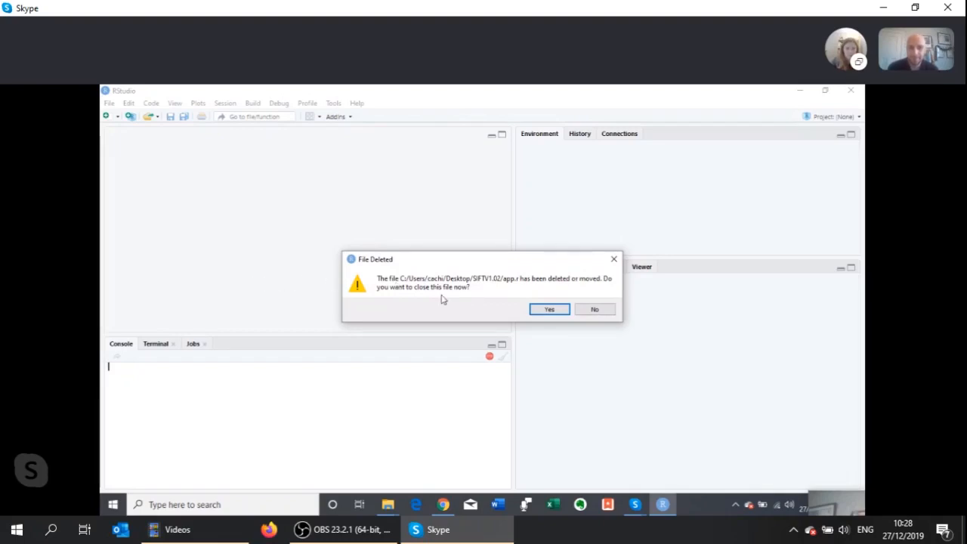
pyautogui.click(540, 312)
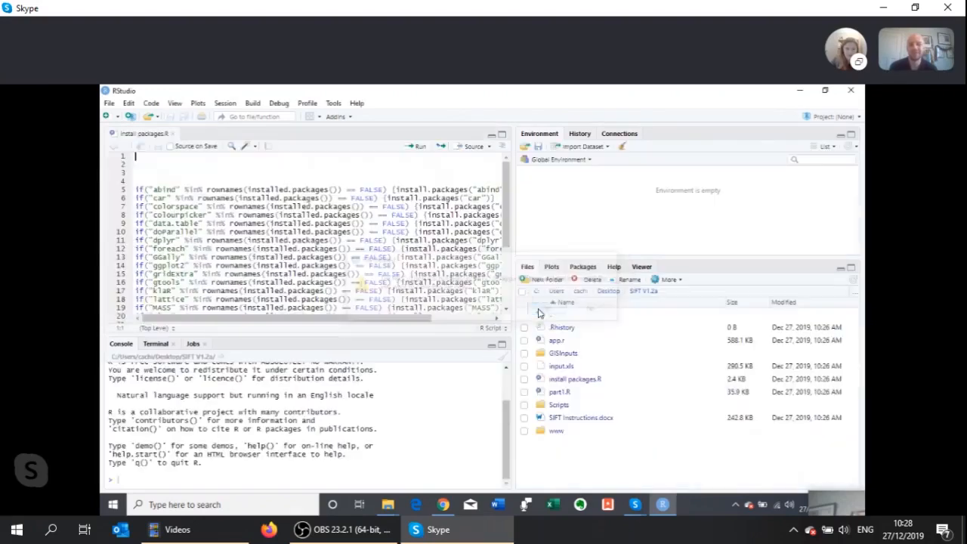
# Source the whole install packages.R script to install the R packages that SIFT requires
pyautogui.moveTo(509, 412); pyautogui.dragTo(508, 382)
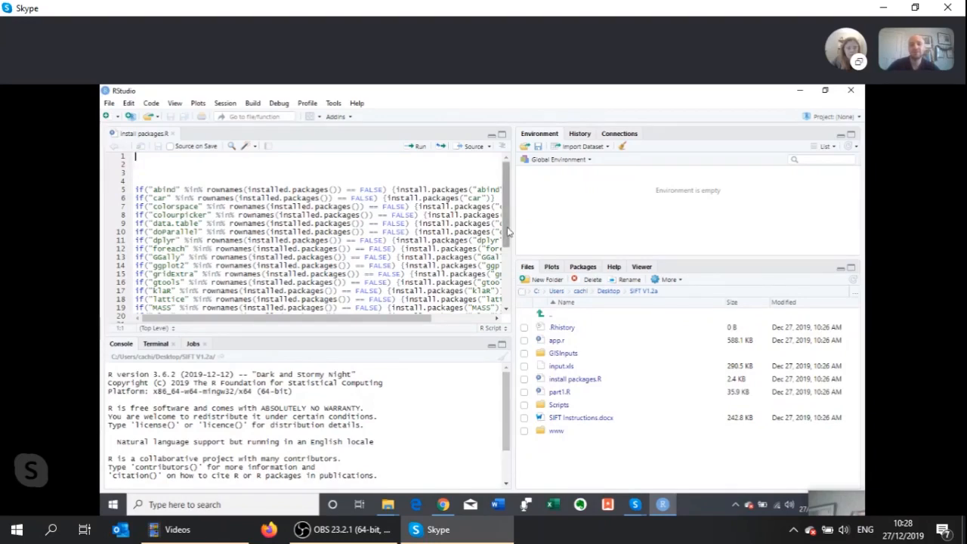
pyautogui.moveTo(508, 232); pyautogui.dragTo(519, 206)
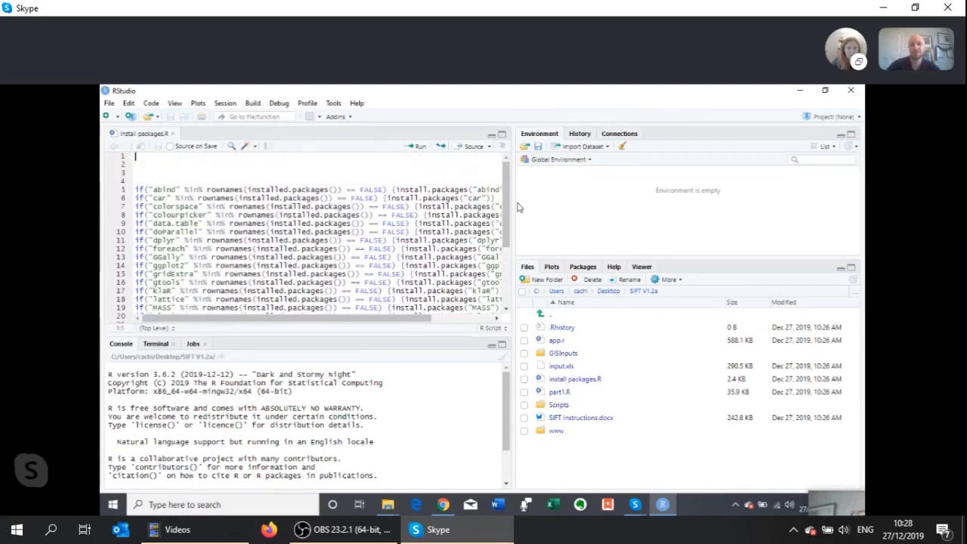
pyautogui.click(473, 150)
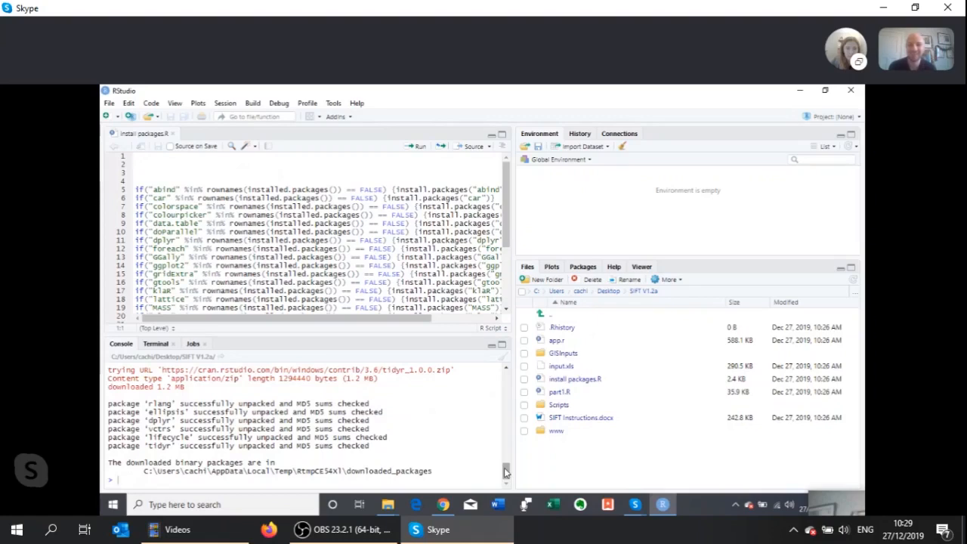
pyautogui.moveTo(505, 472)
pyautogui.mouseDown()
pyautogui.moveTo(509, 374)
pyautogui.moveTo(510, 483)
pyautogui.mouseUp()
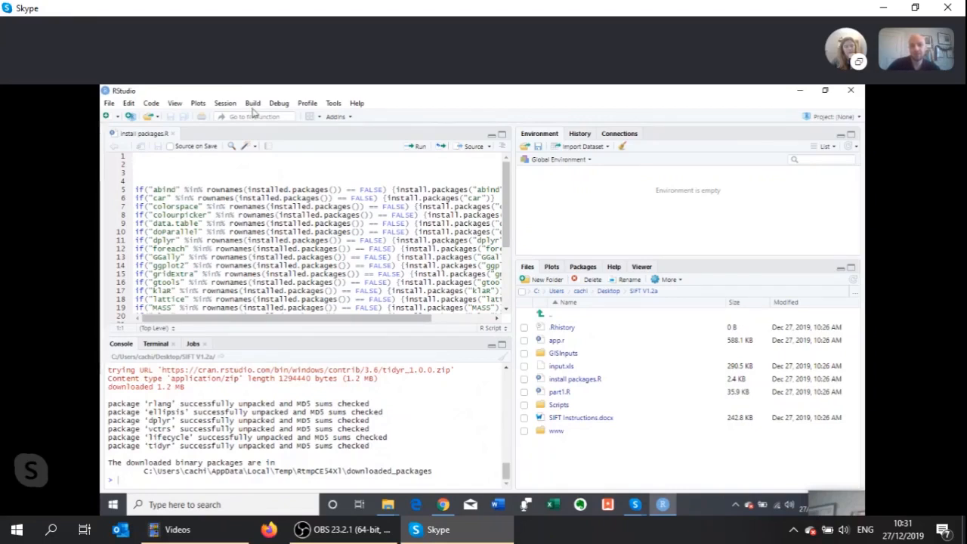
# Install the tidyr package from the CRAN repository into the default library, including its dependencies
pyautogui.click(334, 104)
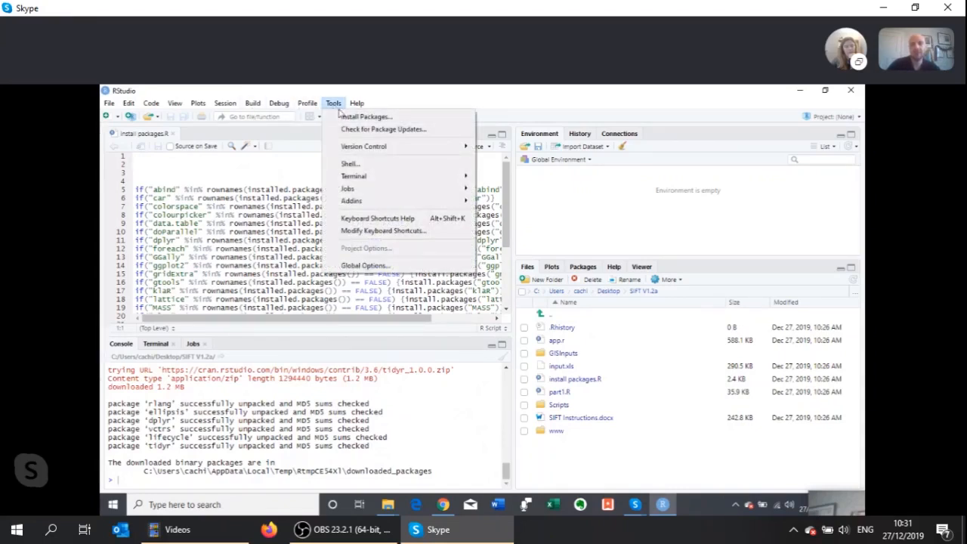
pyautogui.click(346, 118)
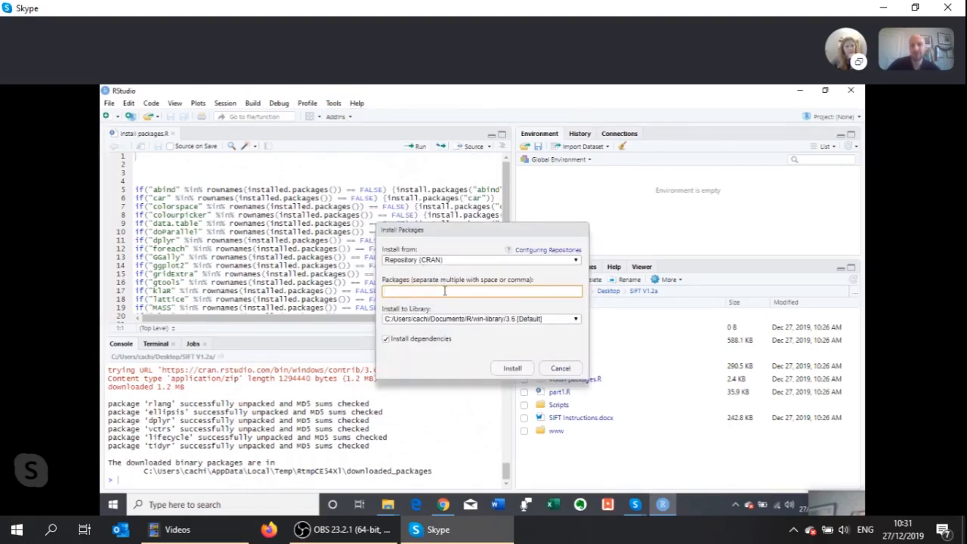
pyautogui.write('ridyr')
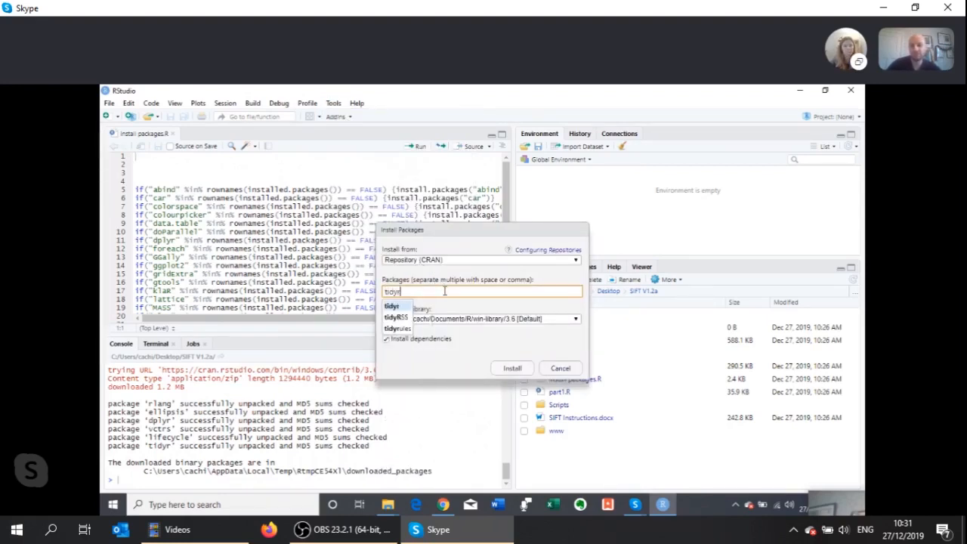
pyautogui.click(393, 307)
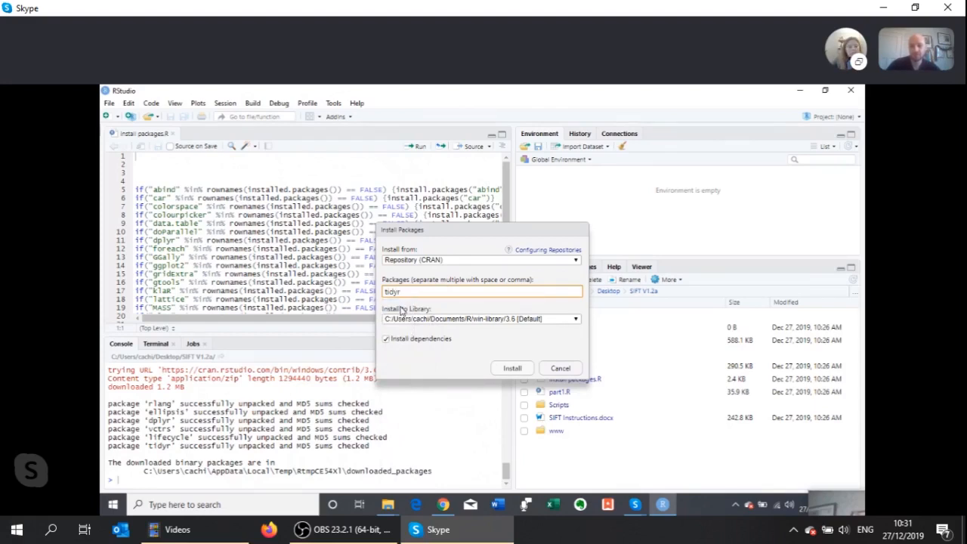
pyautogui.click(512, 369)
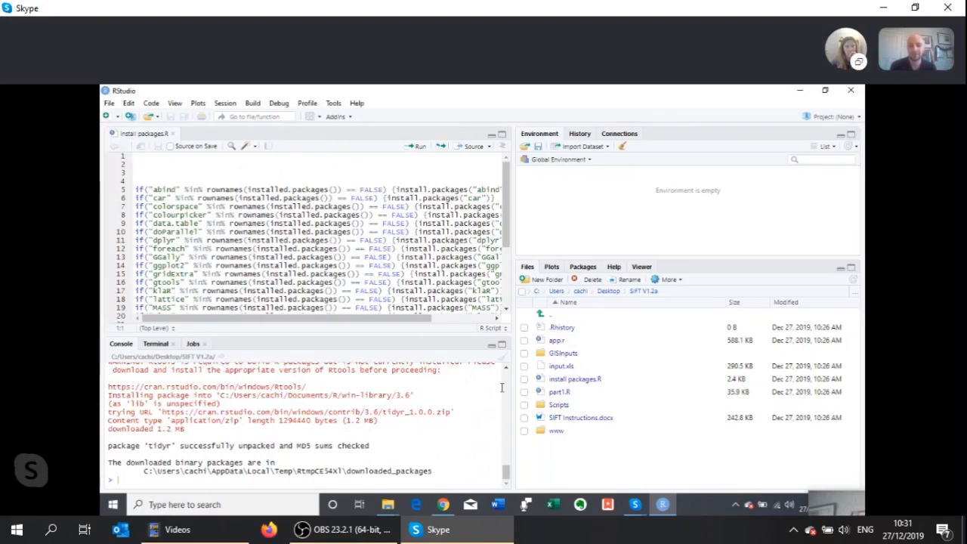
# Return to the SIFT V1.2a folder and open app.r in RStudio
pyautogui.click(809, 90)
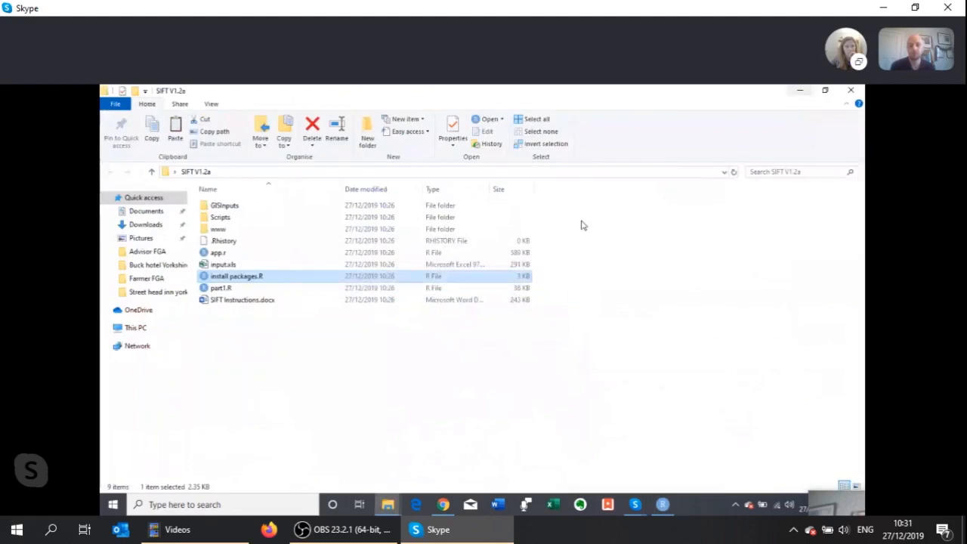
pyautogui.click(344, 371)
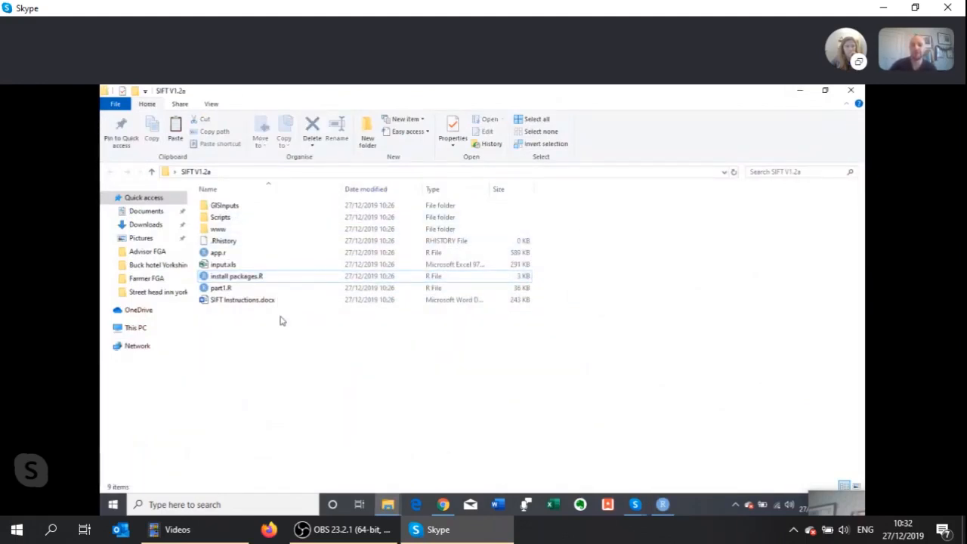
pyautogui.click(251, 256)
pyautogui.doubleClick(252, 254)
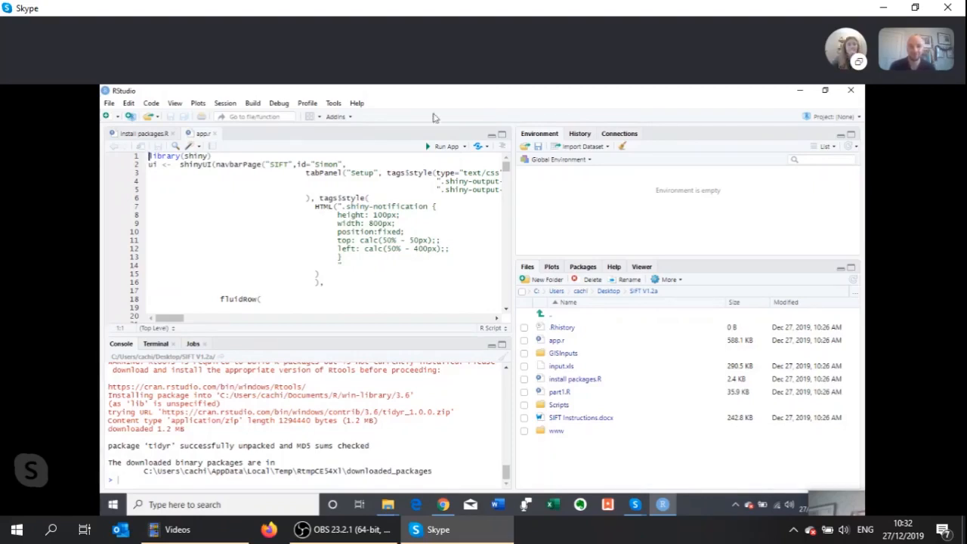
# Run the SIFT Shiny app, look over its Setup page in a maximised window, and close it
pyautogui.click(443, 148)
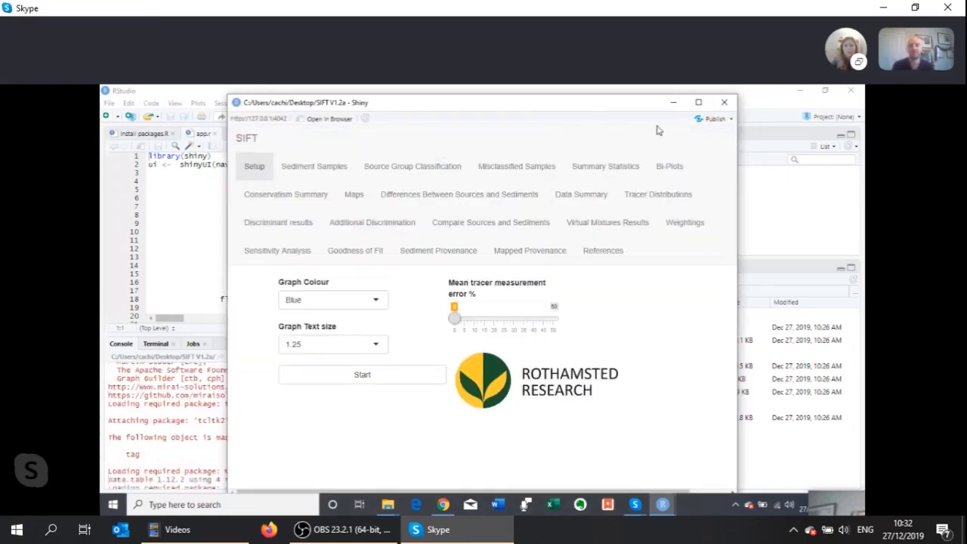
pyautogui.click(700, 103)
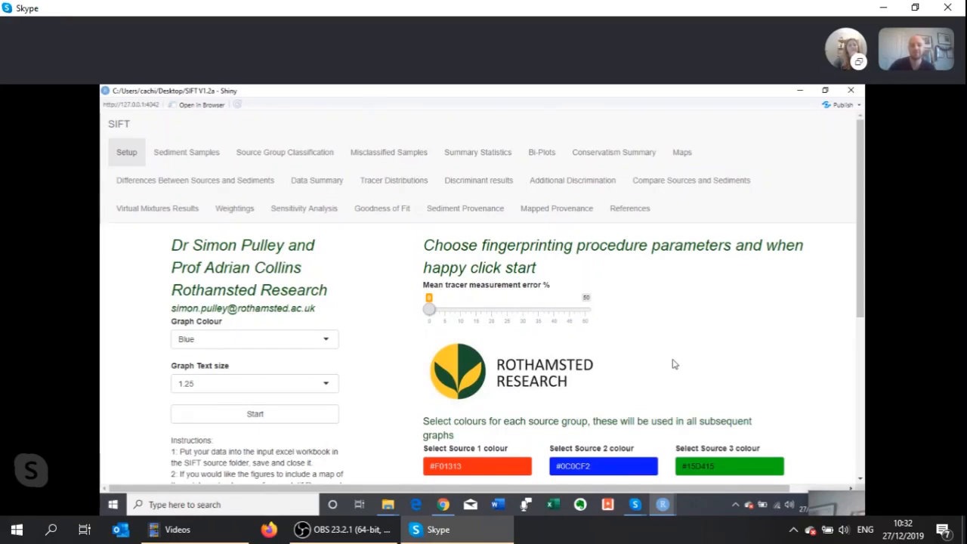
pyautogui.moveTo(861, 285); pyautogui.dragTo(847, 254)
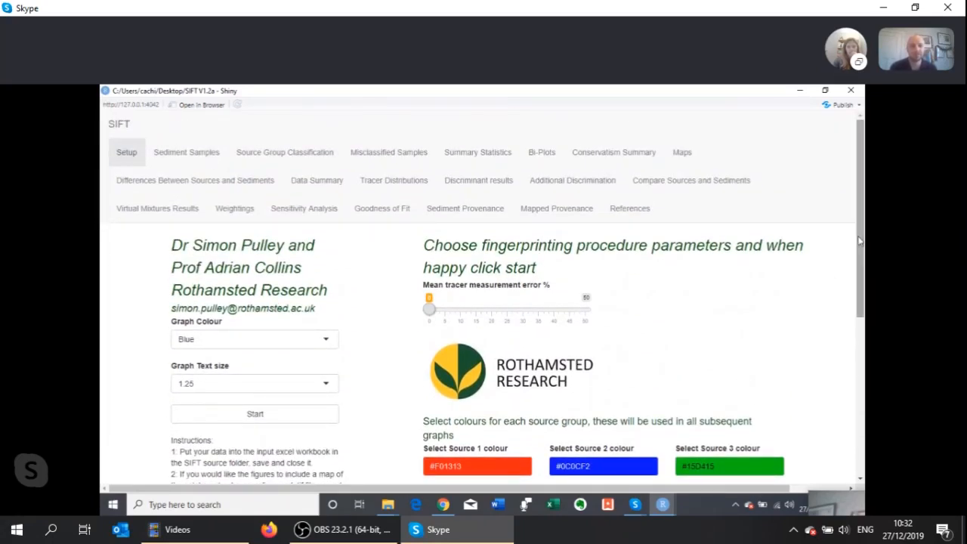
pyautogui.click(856, 92)
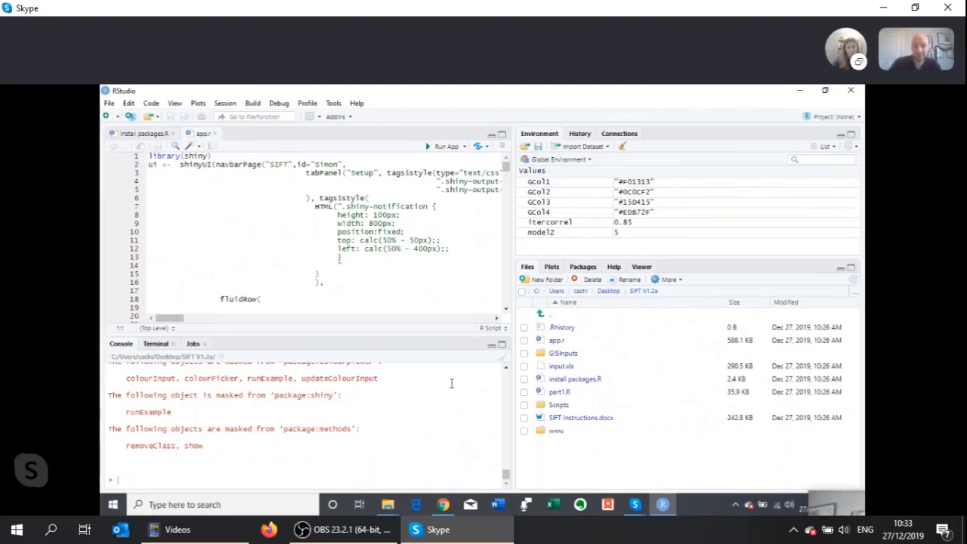
# Open input.xls from the SIFT V1.2a folder in Excel and enable editing of the workbook
pyautogui.click(798, 90)
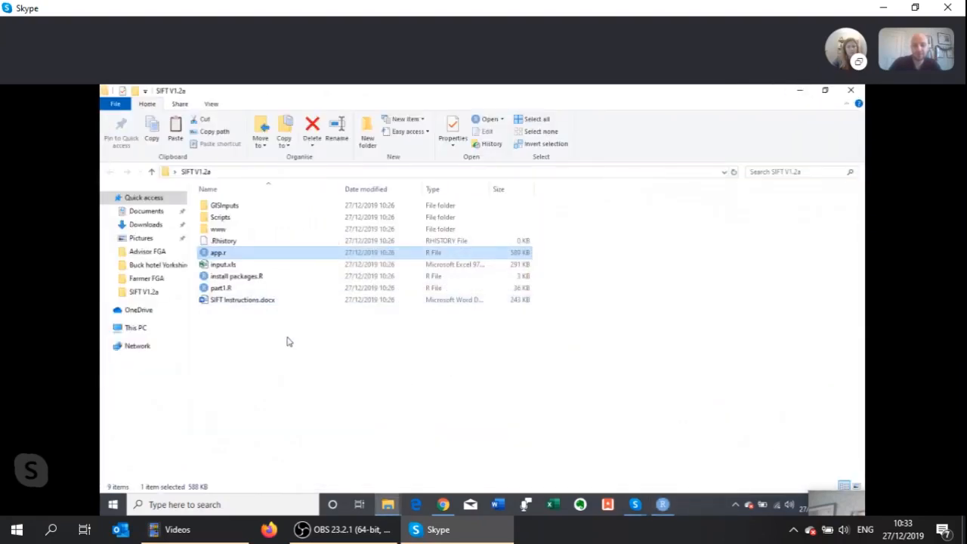
pyautogui.click(287, 339)
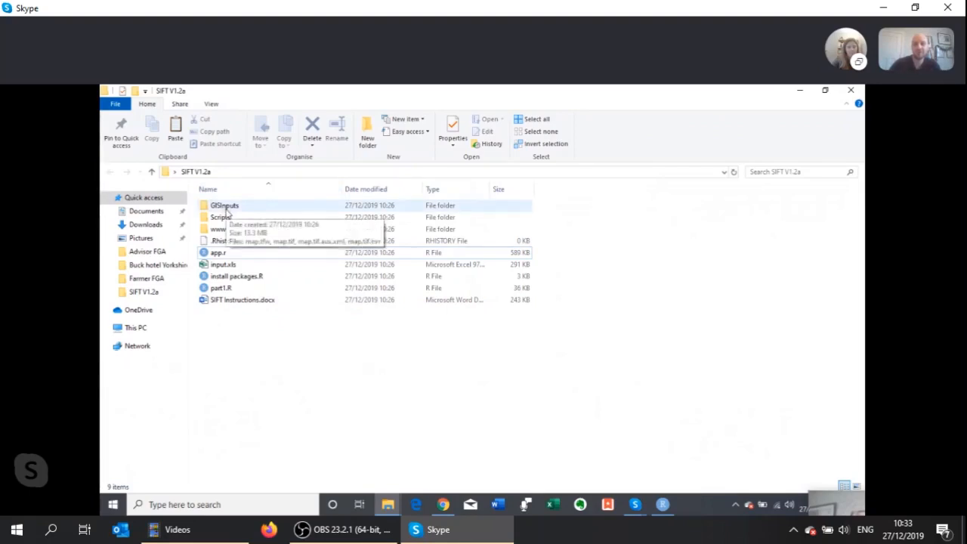
pyautogui.click(244, 269)
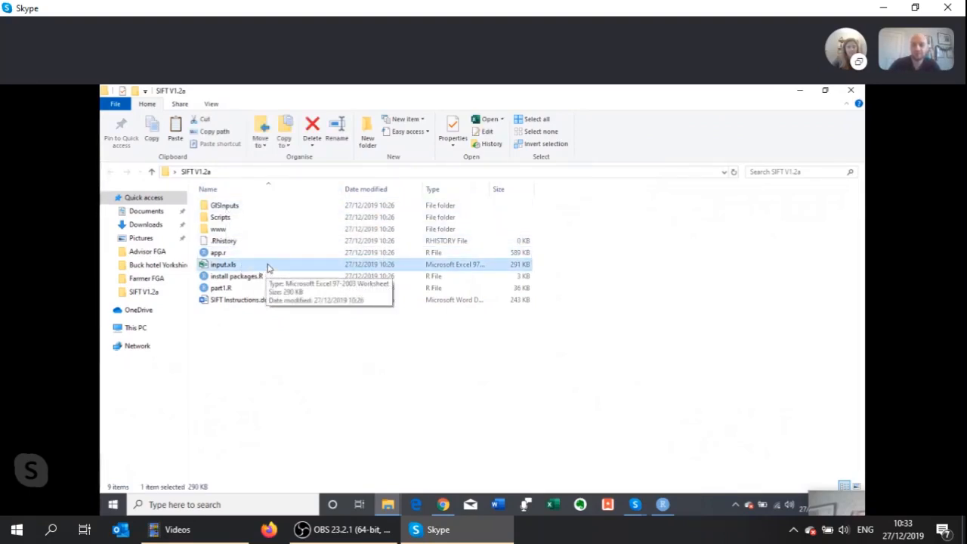
pyautogui.doubleClick(268, 268)
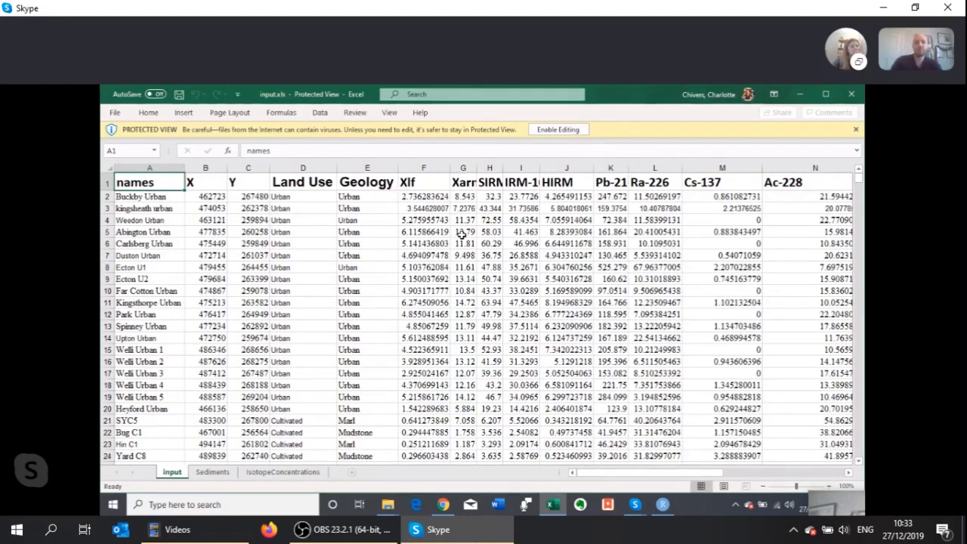
pyautogui.click(558, 130)
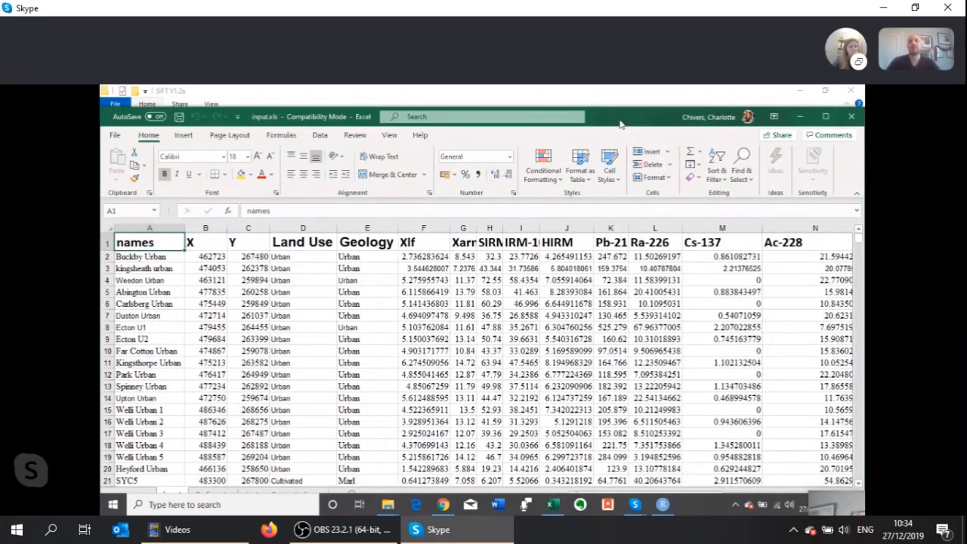
pyautogui.moveTo(621, 123); pyautogui.dragTo(625, 102)
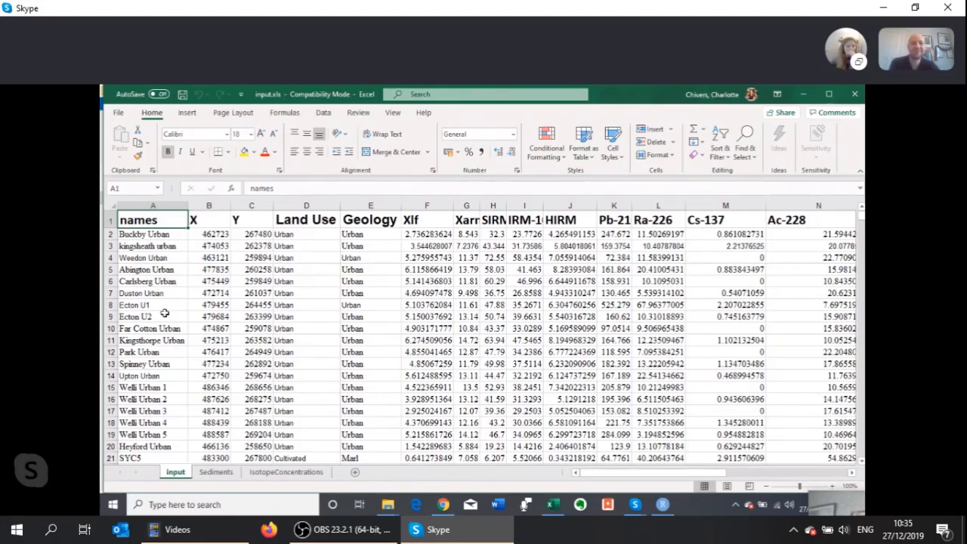
# Examine the input sheet's sample names, coordinates, Land Use and Geology classifications, and tracer columns
pyautogui.scroll(-2, 164, 313)
pyautogui.scroll(-3, 165, 313)
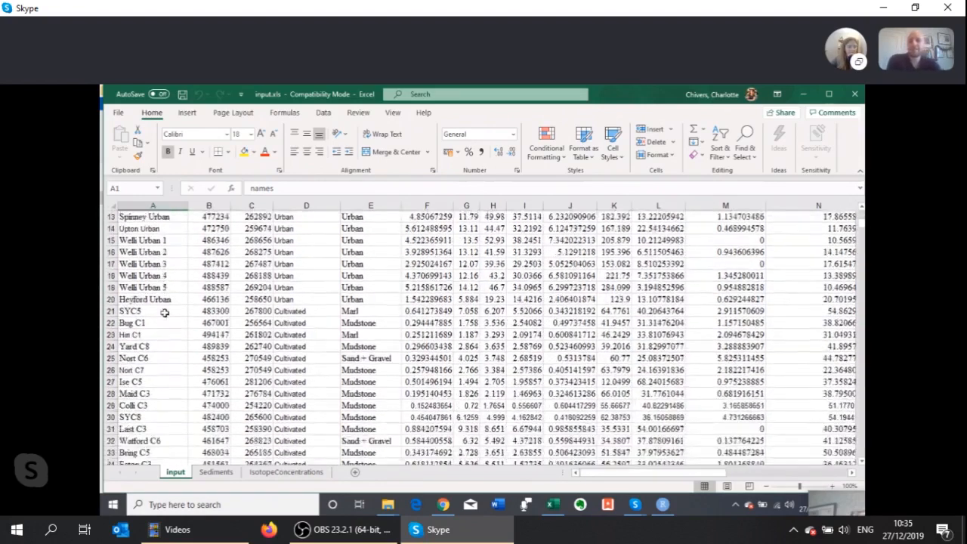
pyautogui.scroll(5, 165, 313)
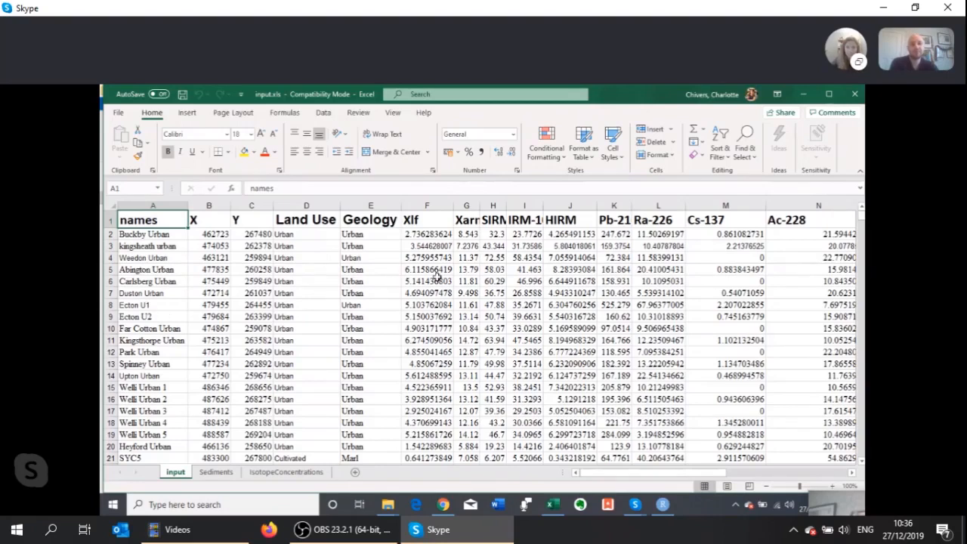
pyautogui.moveTo(654, 477); pyautogui.dragTo(686, 487)
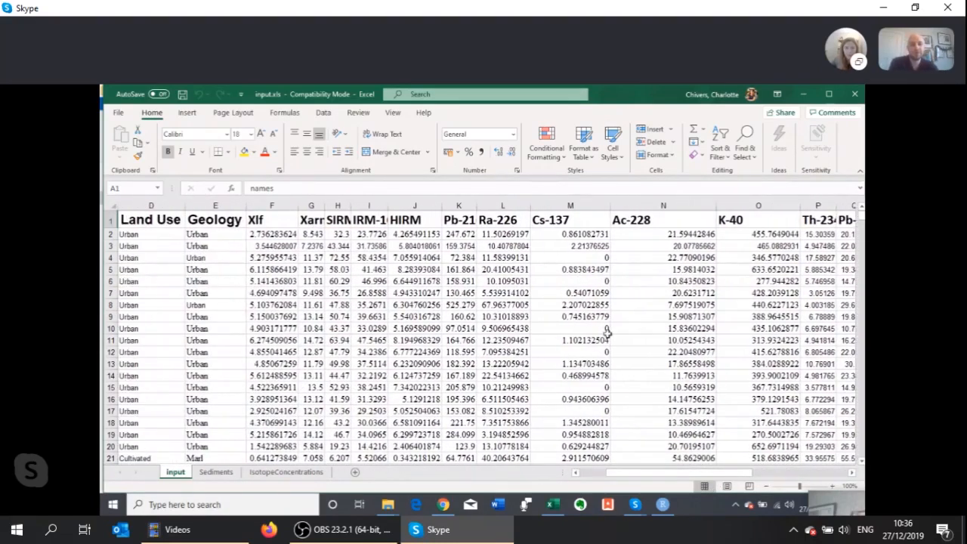
pyautogui.moveTo(630, 474); pyautogui.dragTo(603, 480)
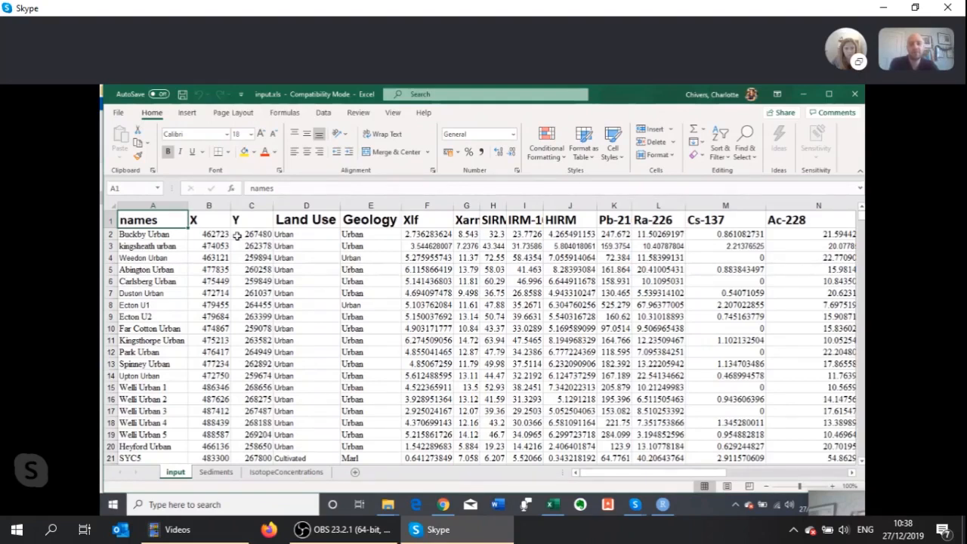
# Examine how the input sheet's sample rows are grouped by Land Use and Geology, from the first row to the last
pyautogui.click(318, 235)
pyautogui.scroll(-2, 310, 330)
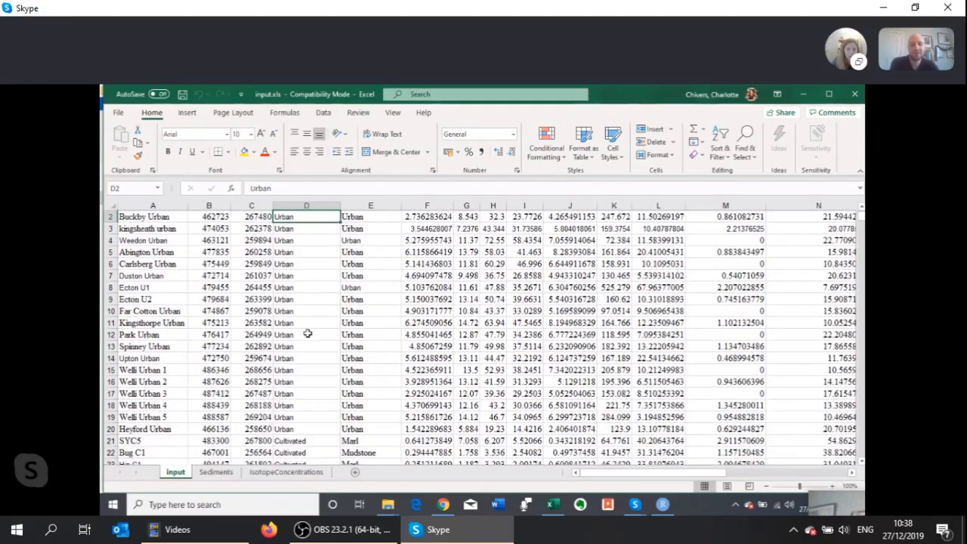
pyautogui.scroll(-4, 308, 333)
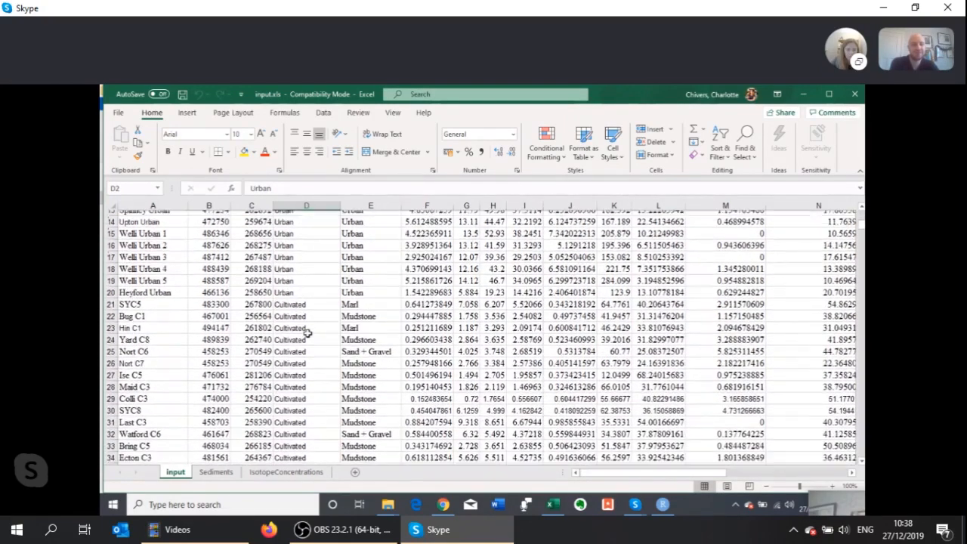
pyautogui.scroll(-2, 306, 356)
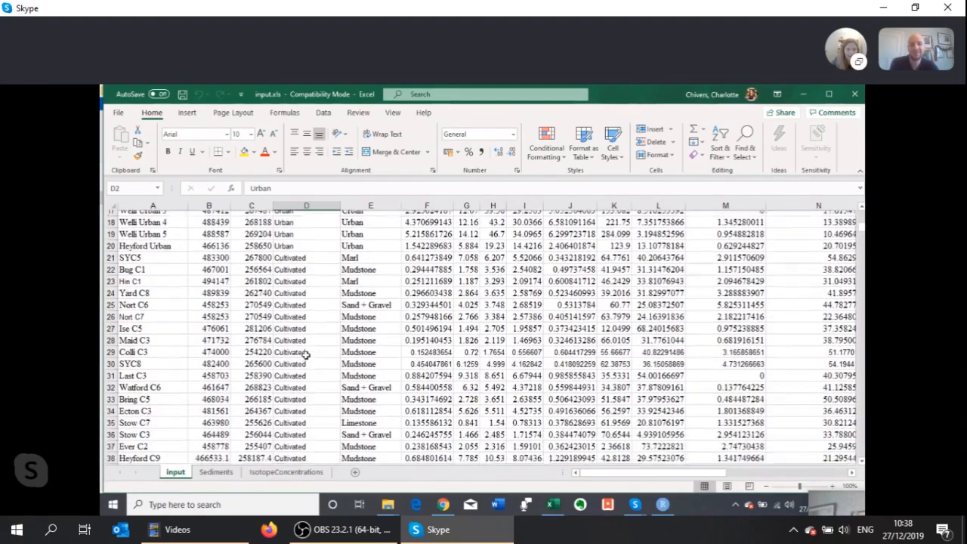
pyautogui.scroll(-2, 306, 356)
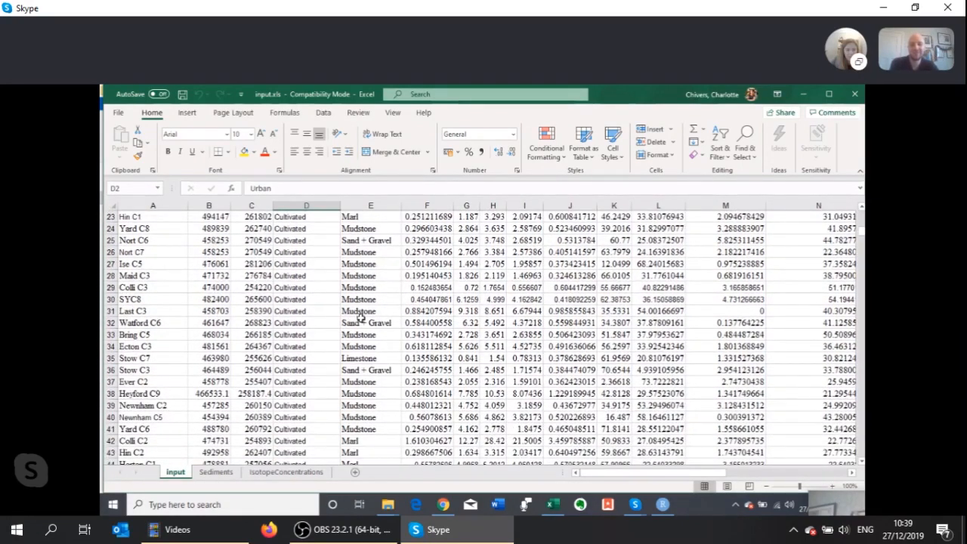
pyautogui.scroll(-4, 345, 409)
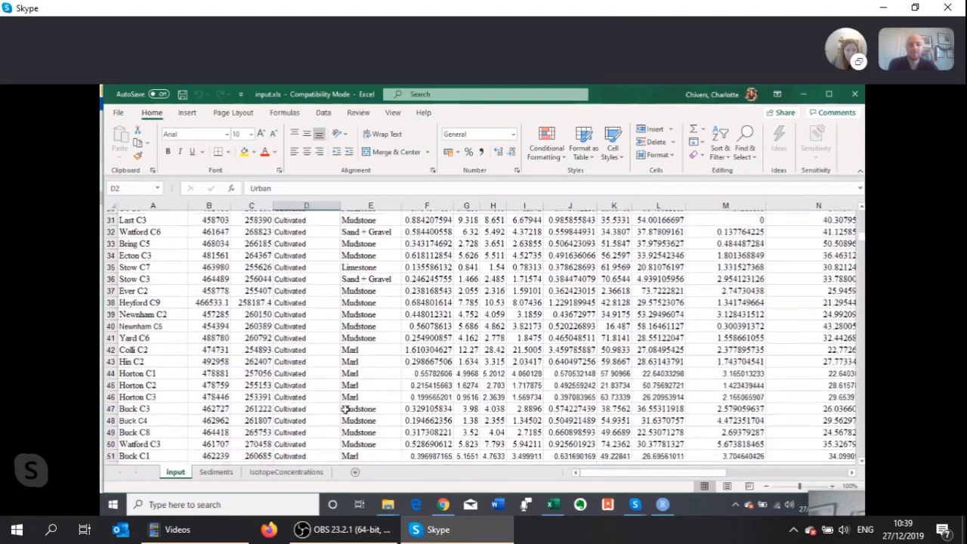
pyautogui.scroll(-15, 344, 409)
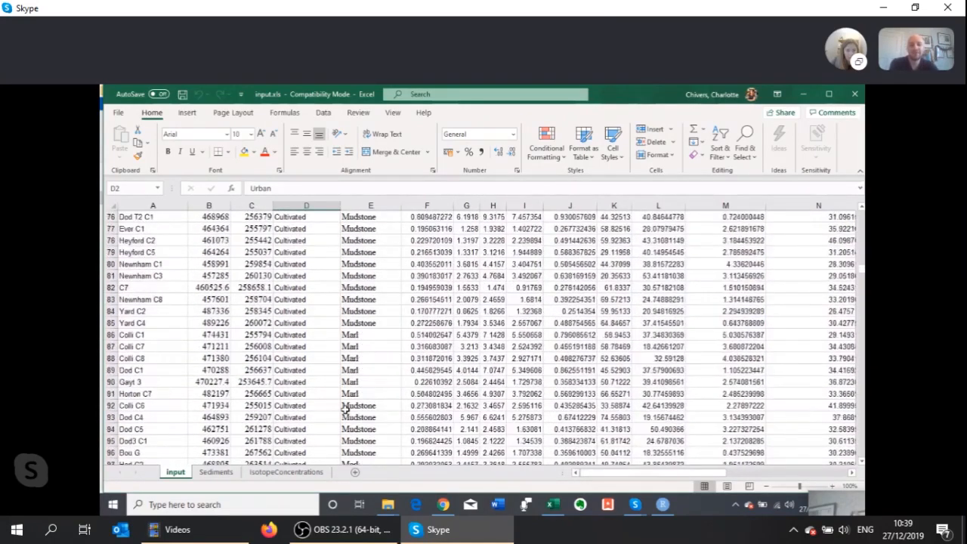
pyautogui.scroll(-20, 345, 409)
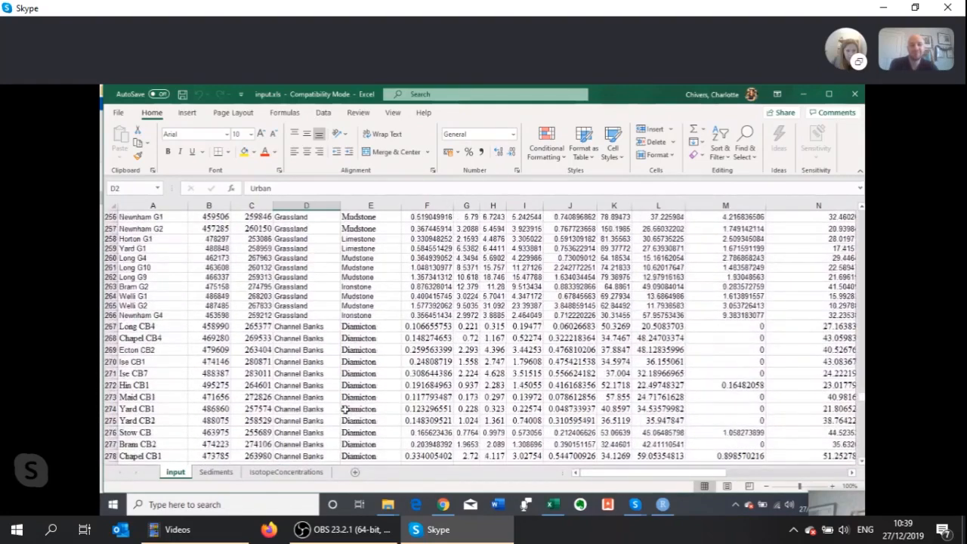
pyautogui.scroll(-4, 345, 409)
pyautogui.scroll(-20, 345, 409)
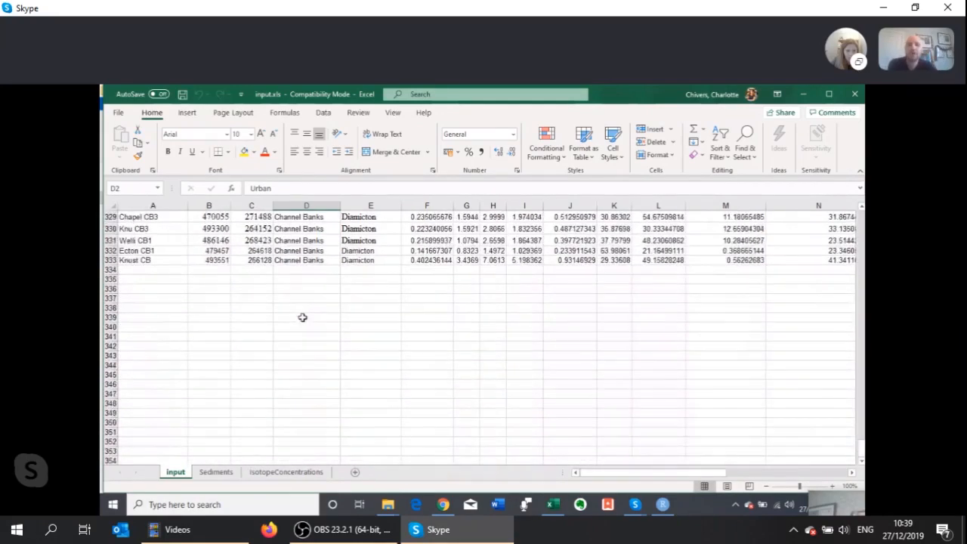
pyautogui.scroll(20, 302, 317)
pyautogui.scroll(20, 303, 318)
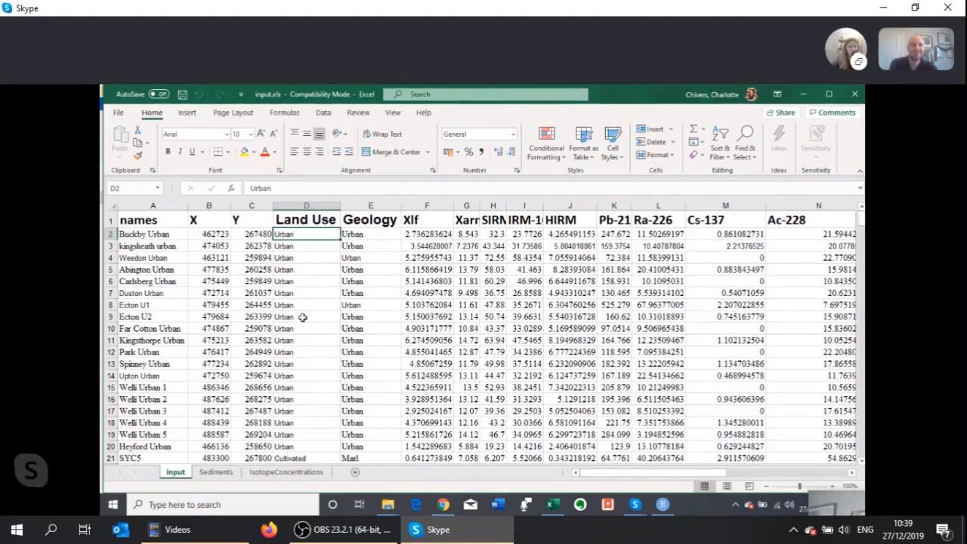
pyautogui.scroll(-10, 303, 317)
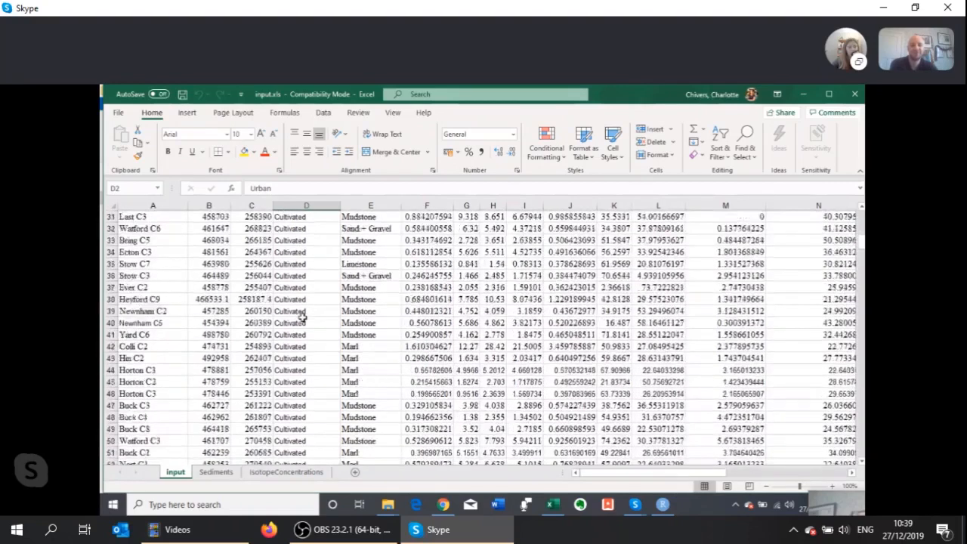
pyautogui.scroll(10, 302, 318)
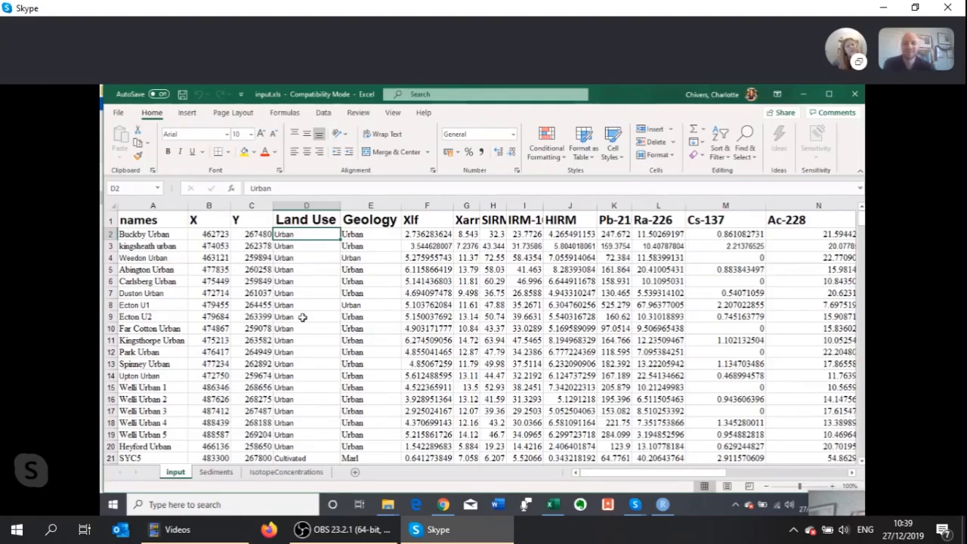
# Review the input sheet's Geology and names columns and the tracer columns from Xlf onwards
pyautogui.click(361, 218)
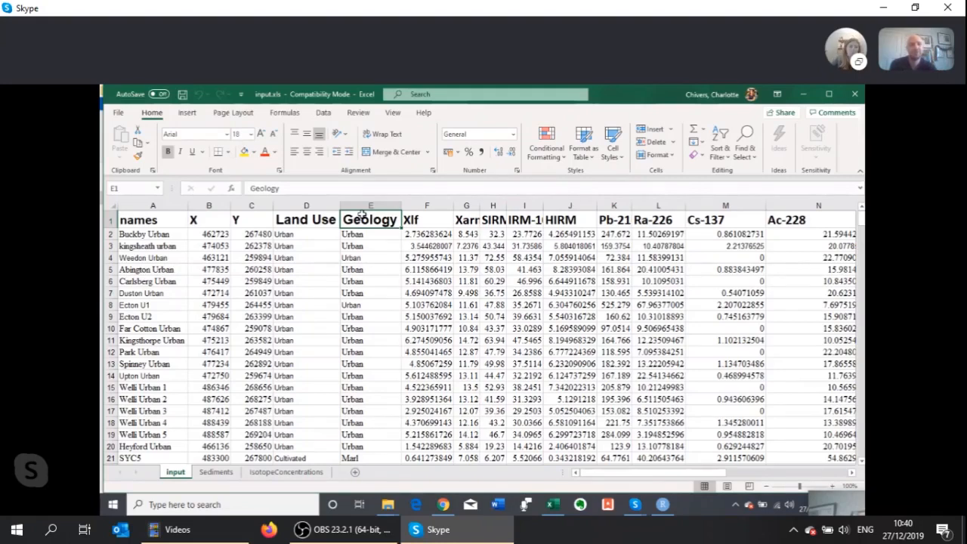
pyautogui.click(130, 236)
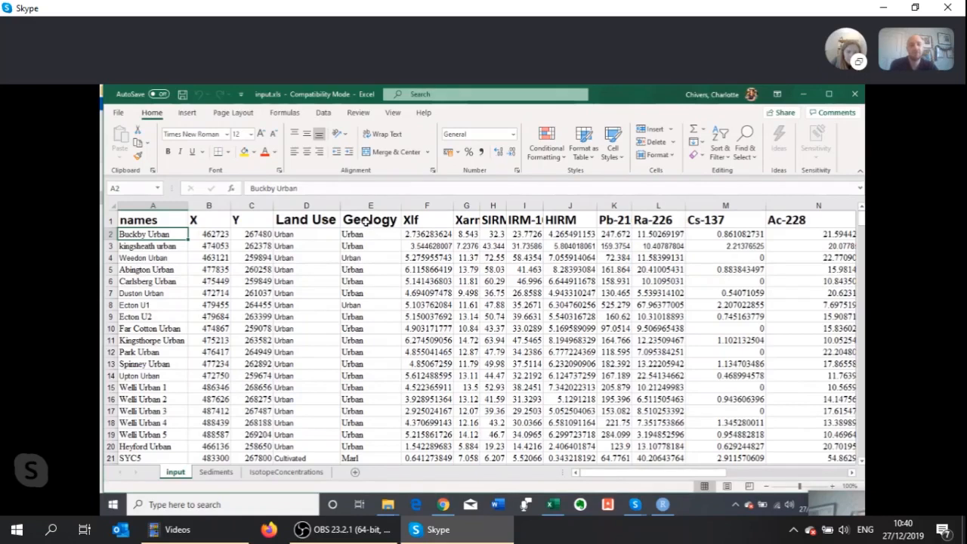
pyautogui.click(429, 222)
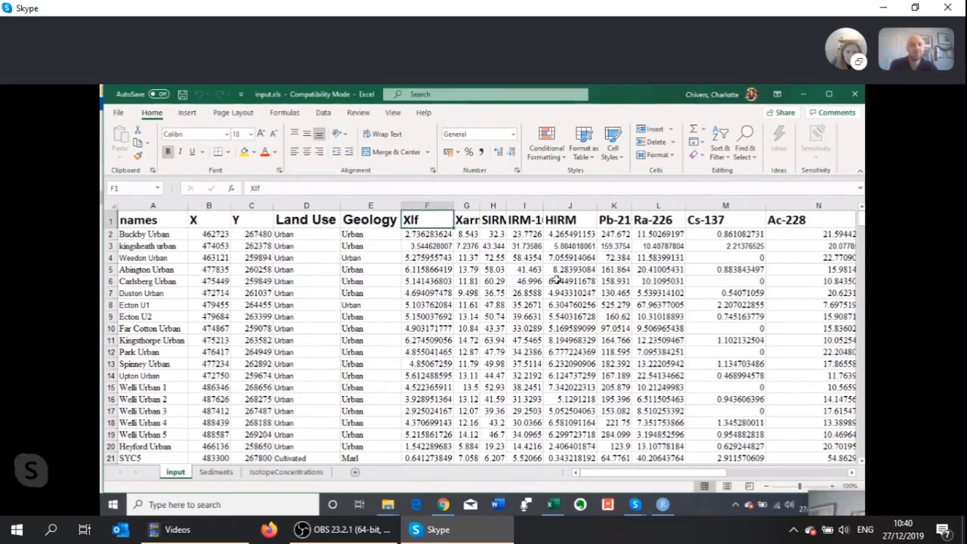
pyautogui.hscroll(5, 556, 280)
pyautogui.hscroll(-2, 556, 279)
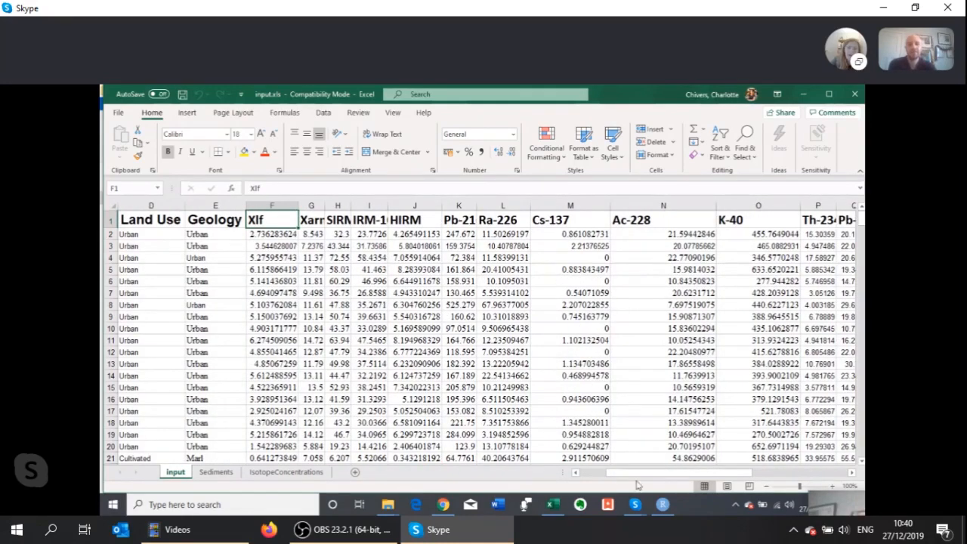
pyautogui.moveTo(636, 483)
pyautogui.mouseDown()
pyautogui.moveTo(744, 485)
pyautogui.moveTo(625, 476)
pyautogui.moveTo(756, 489)
pyautogui.moveTo(618, 476)
pyautogui.mouseUp()
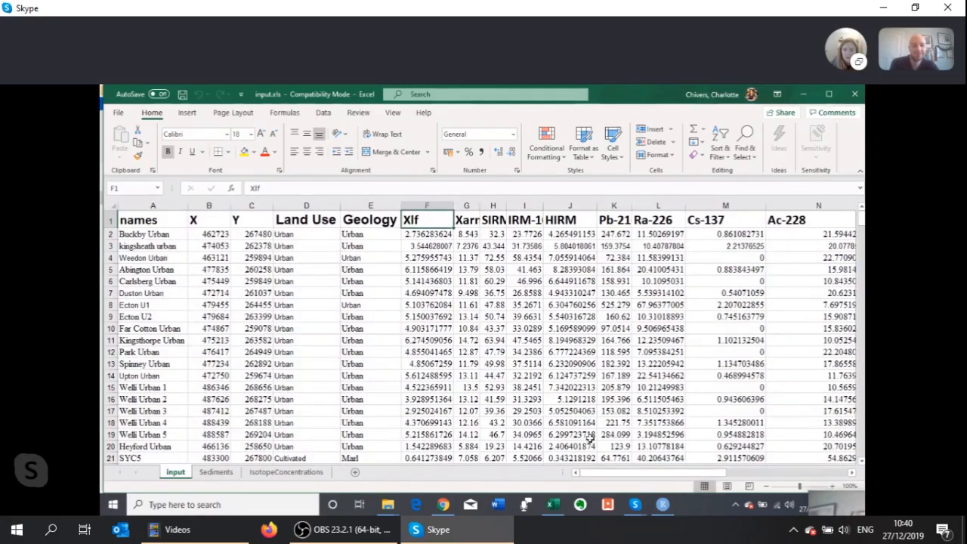
pyautogui.moveTo(597, 471)
pyautogui.mouseDown()
pyautogui.moveTo(715, 475)
pyautogui.moveTo(614, 476)
pyautogui.mouseUp()
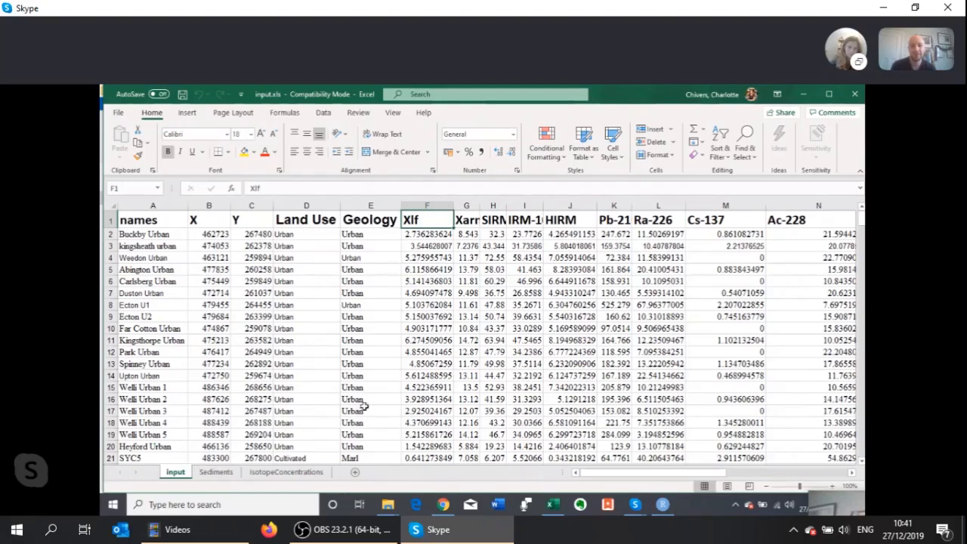
# Look over the Sediments and IsotopeConcentrations sheets and return to the input sheet
pyautogui.click(217, 474)
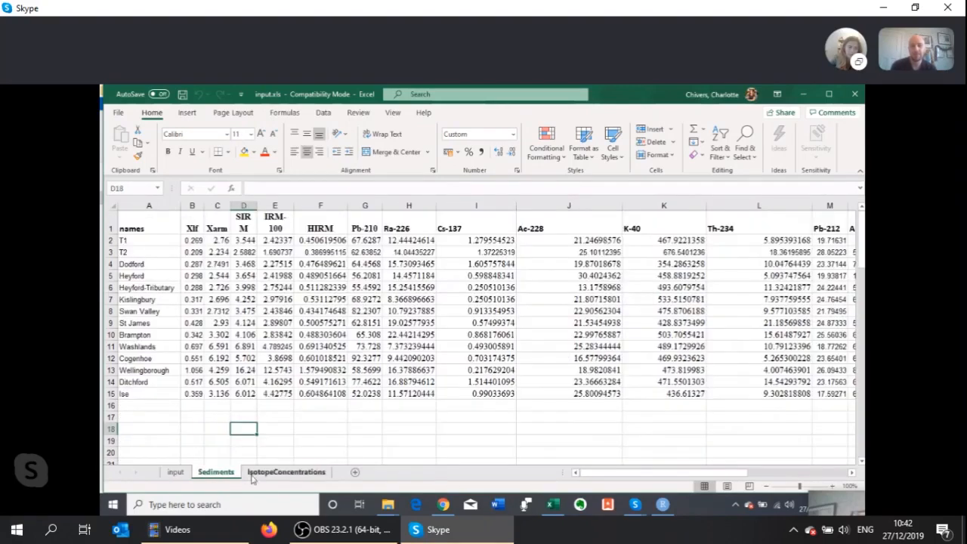
pyautogui.click(274, 477)
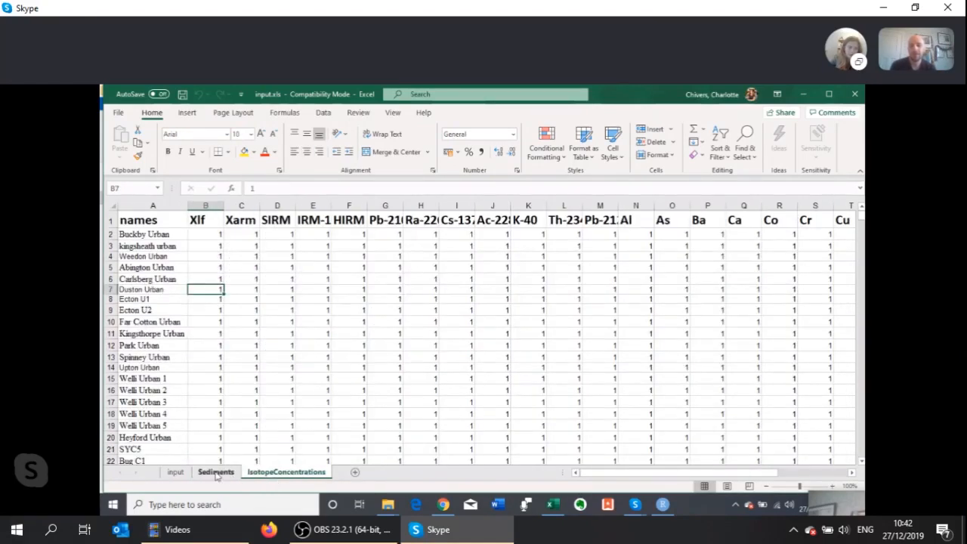
pyautogui.click(218, 473)
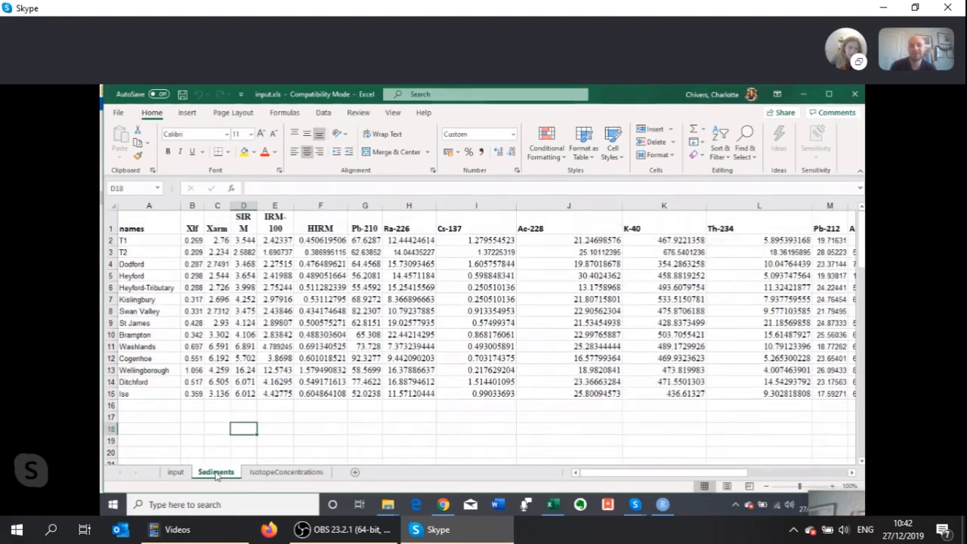
pyautogui.click(175, 473)
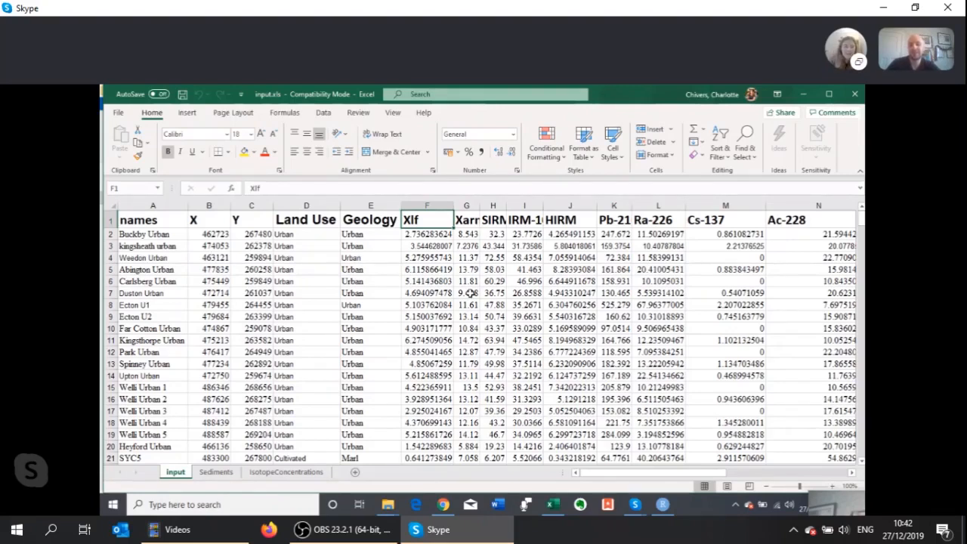
# Compare the tracer columns and their order on the Sediments sheet with those on the input sheet
pyautogui.click(201, 473)
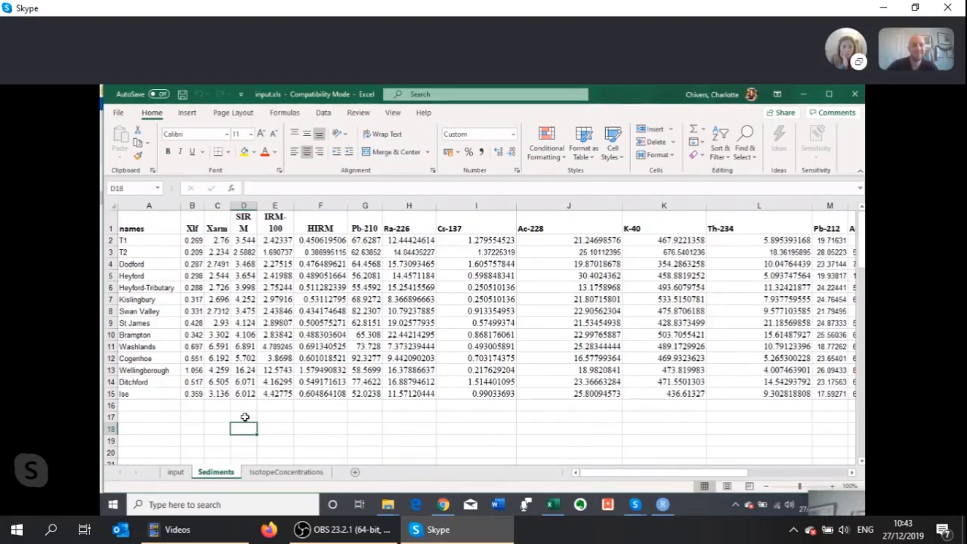
pyautogui.moveTo(608, 475); pyautogui.dragTo(585, 475)
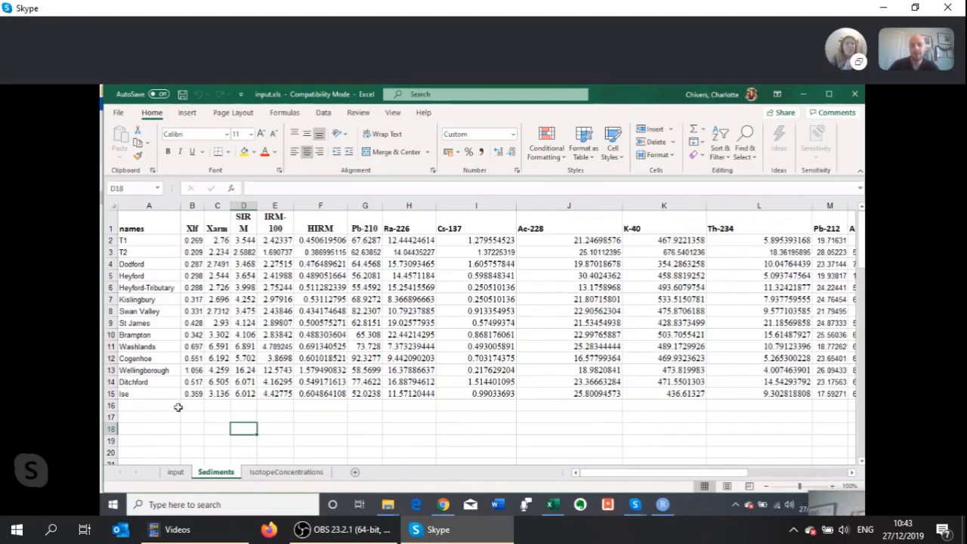
pyautogui.click(176, 473)
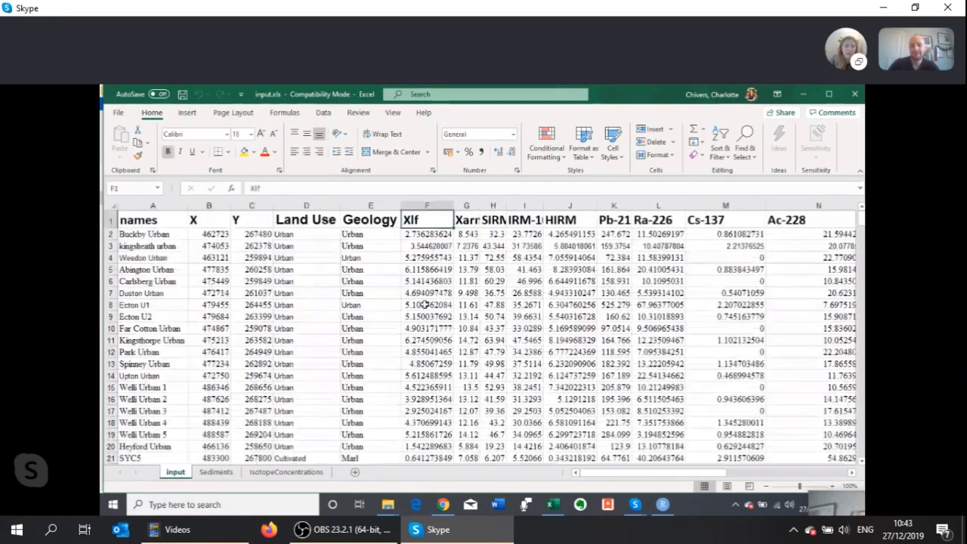
pyautogui.click(215, 473)
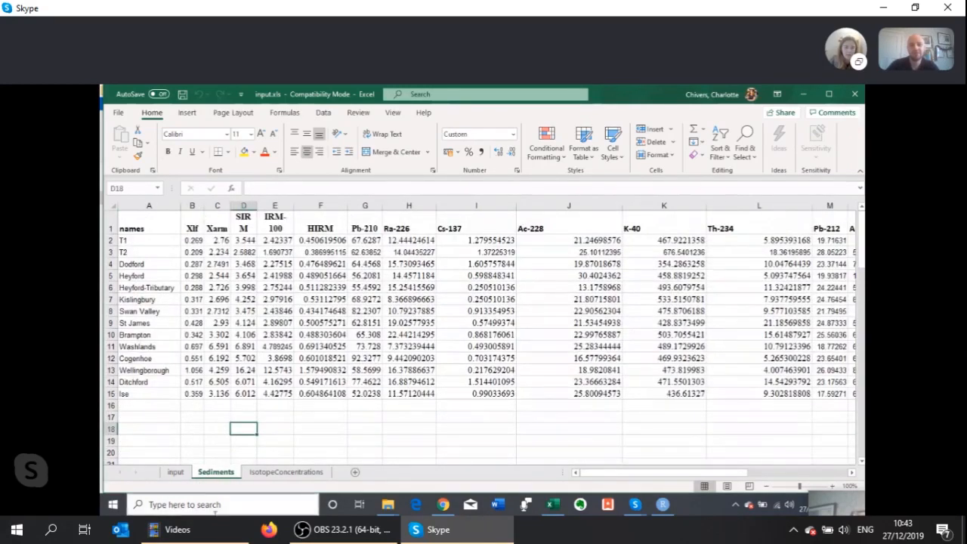
pyautogui.click(175, 472)
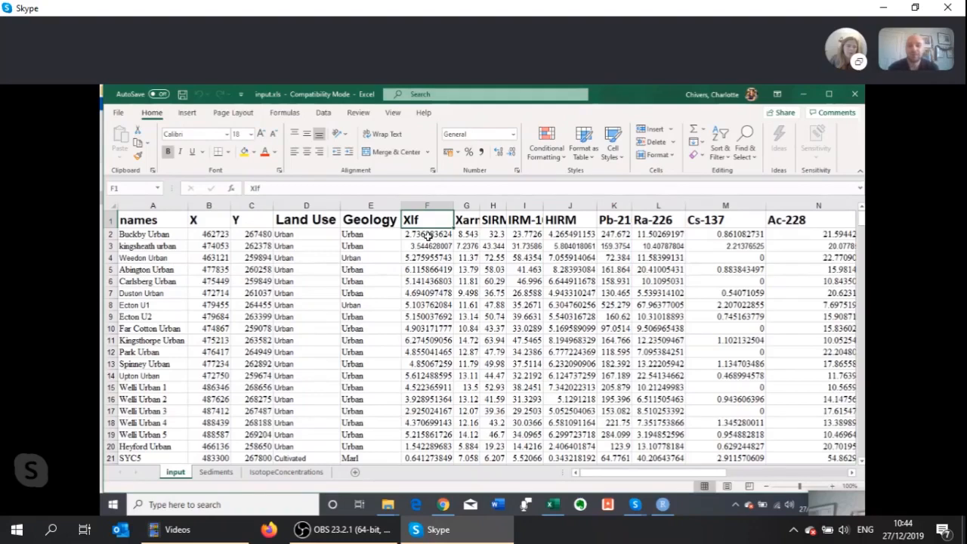
pyautogui.click(214, 473)
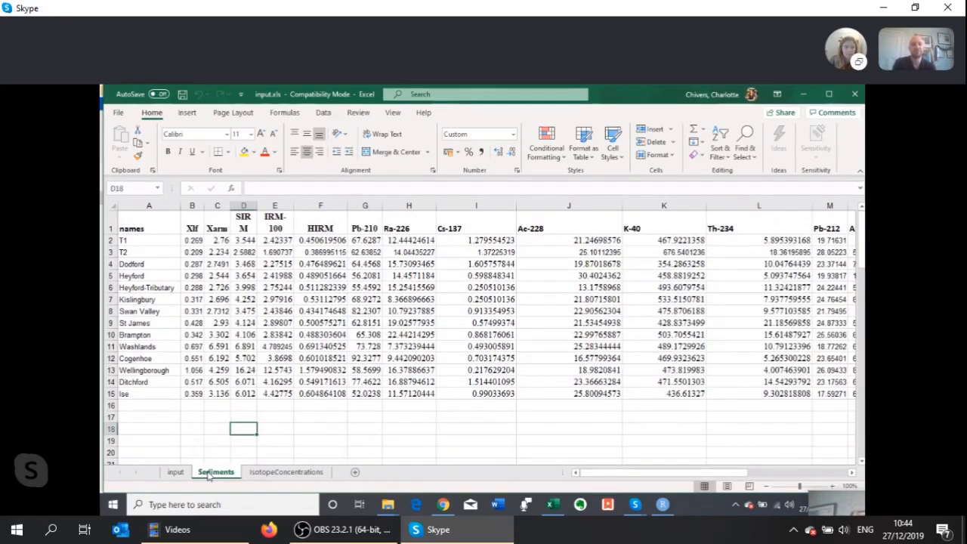
# Save input.xls and close the workbook, going back to the SIFT V1.2a folder
pyautogui.click(181, 96)
pyautogui.click(854, 94)
pyautogui.click(293, 349)
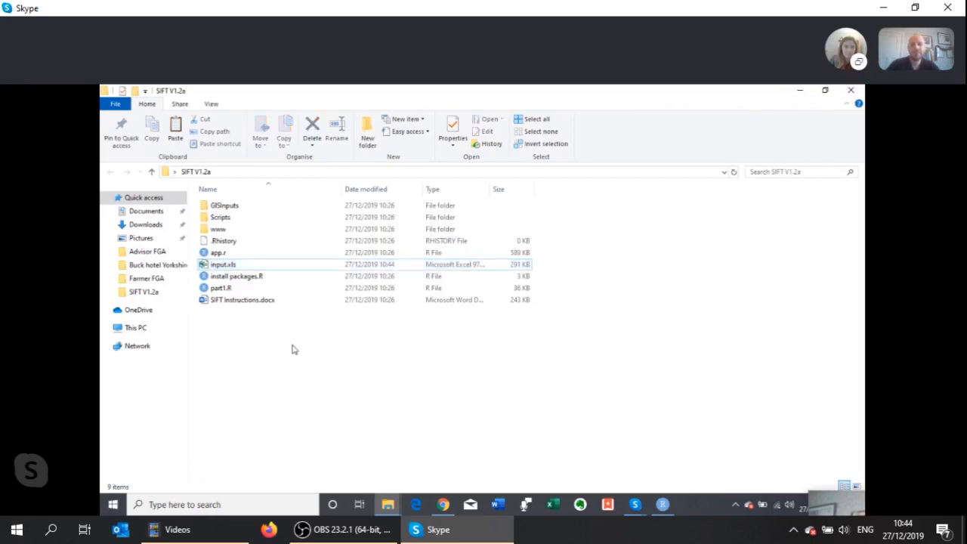